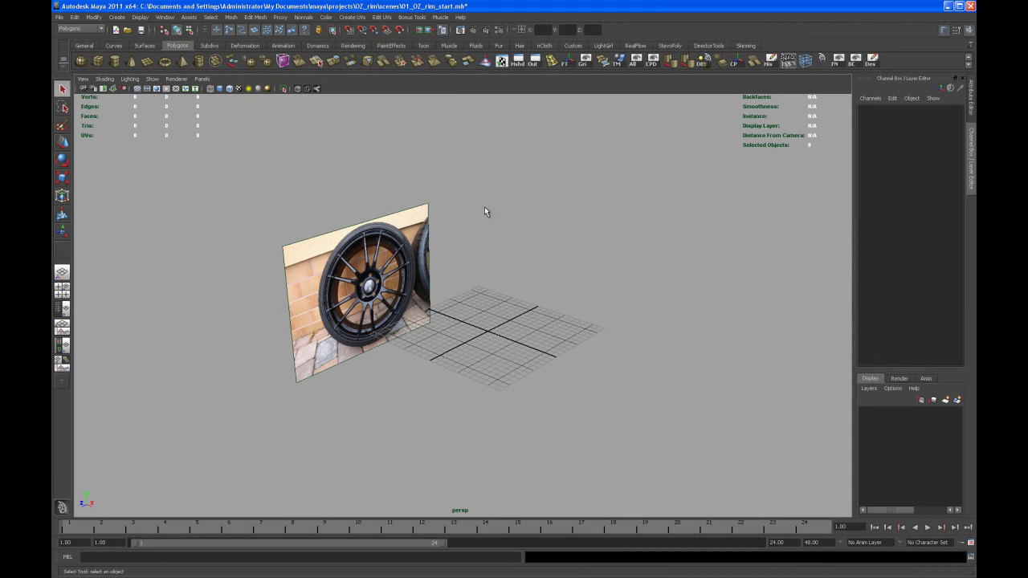
Step: Set the side-view reference image plane's width and height to 32
drag(358, 192, 481, 300)
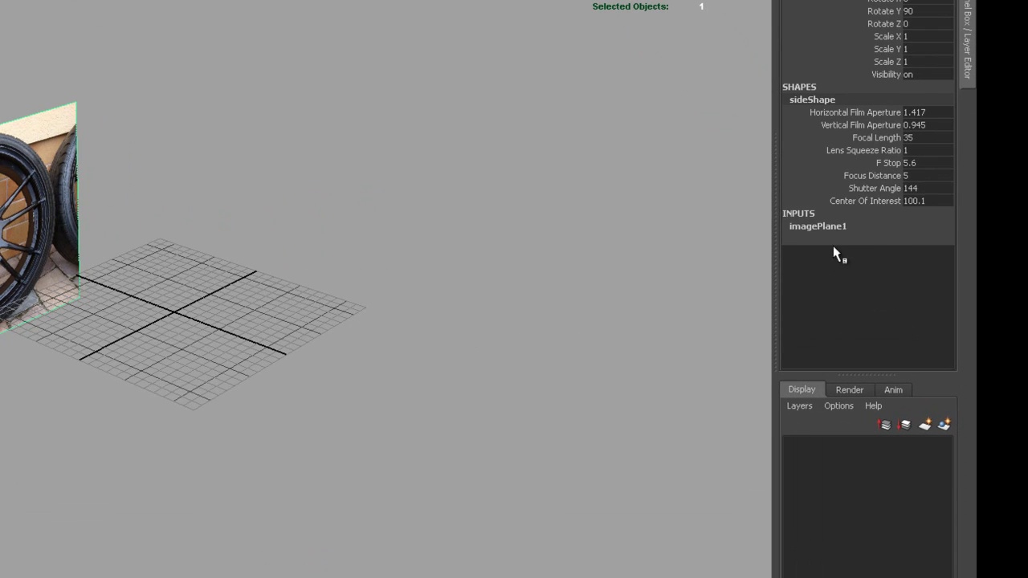
click(840, 230)
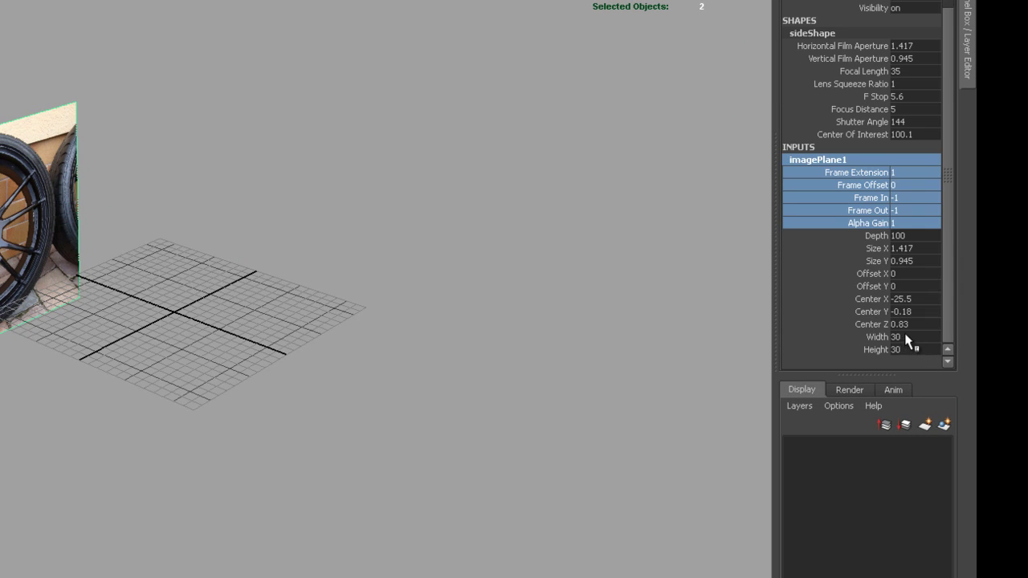
drag(905, 341, 909, 351)
click(912, 350)
text(3)
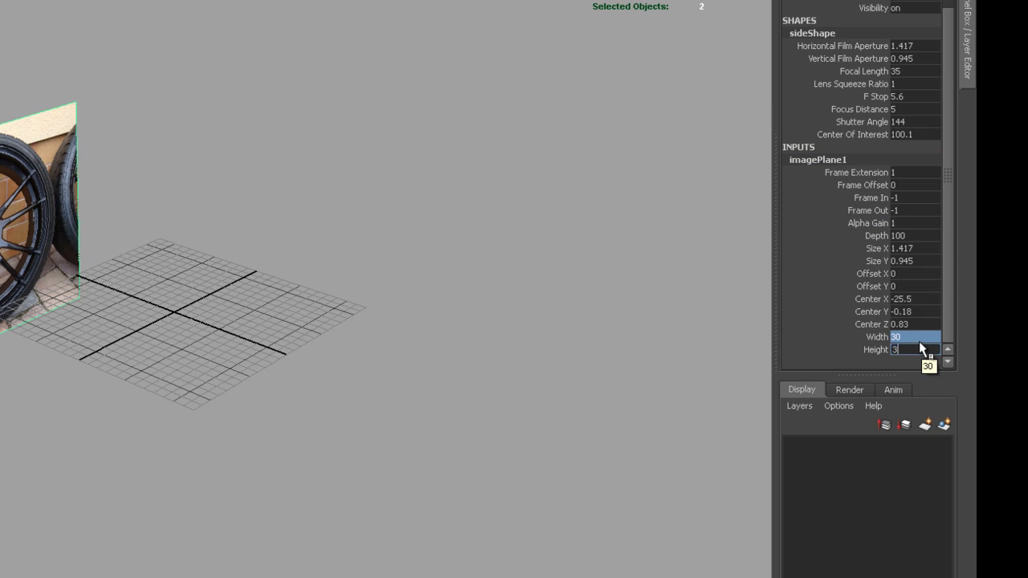
text(2)
key(Return)
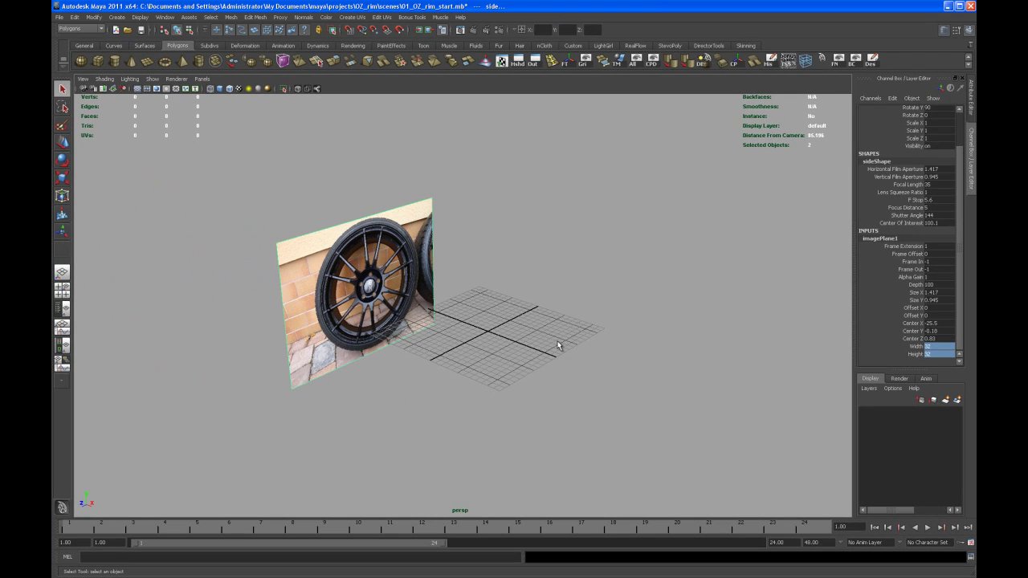
Step: Create a polygon pipe at the origin and set its Z rotation to 90
click(201, 63)
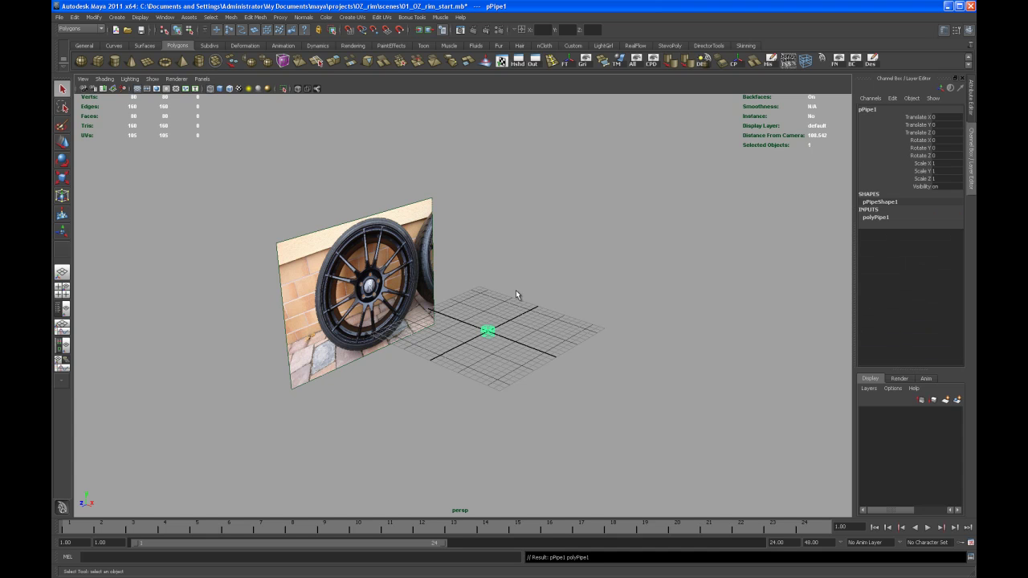
key(5)
scroll(532, 347, up, 5)
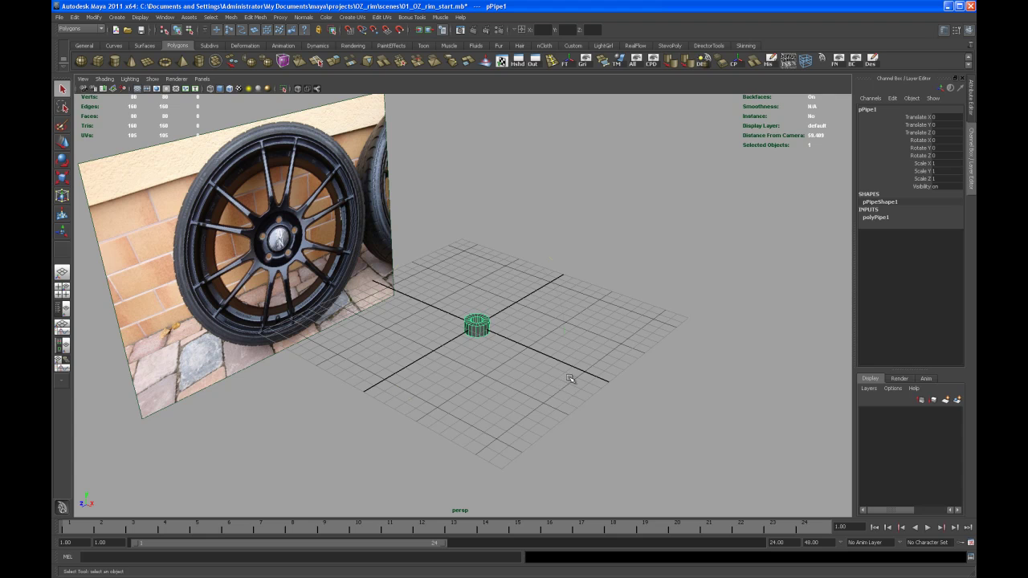
key(e)
drag(539, 309, 525, 281)
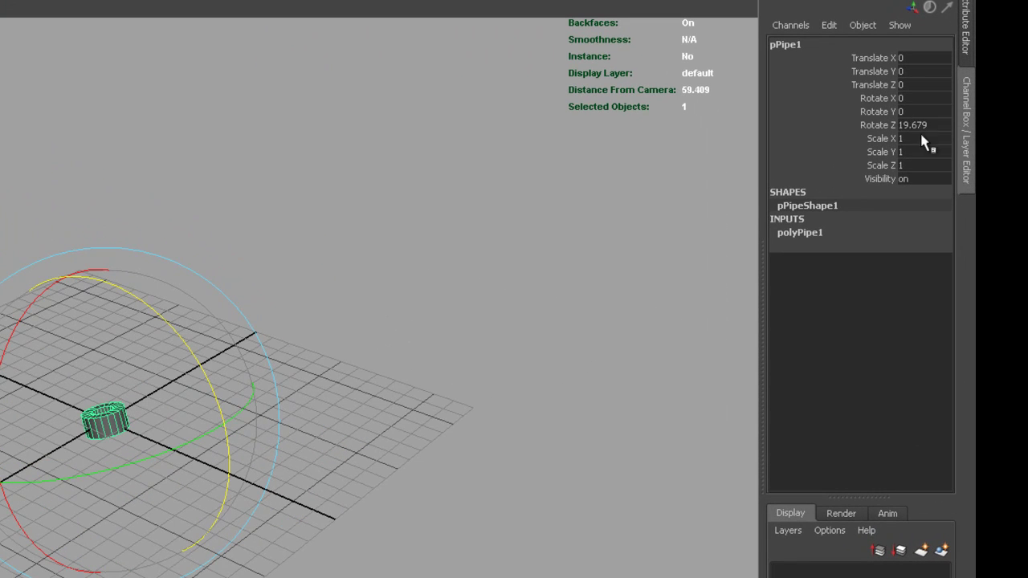
click(939, 126)
click(940, 126)
text(90)
key(Return)
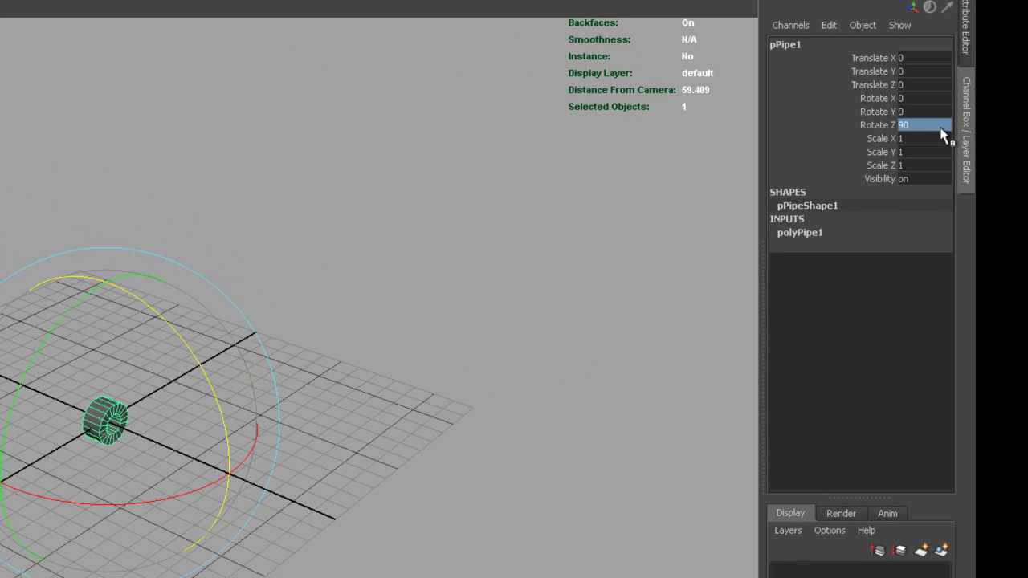
Step: Set the pipe's radius to 3 and its axis subdivisions to 18
click(819, 233)
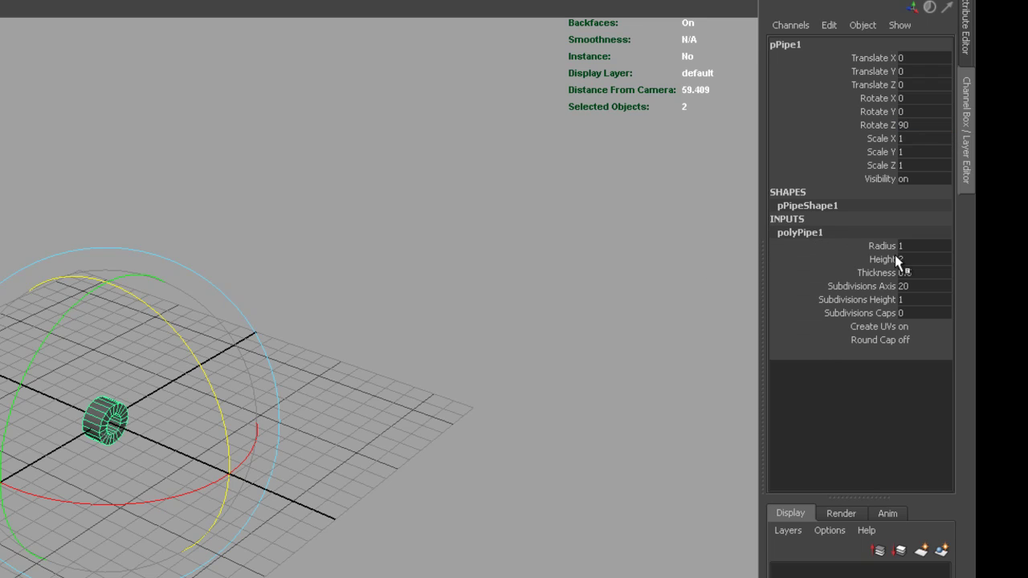
double_click(908, 247)
text(3)
key(Return)
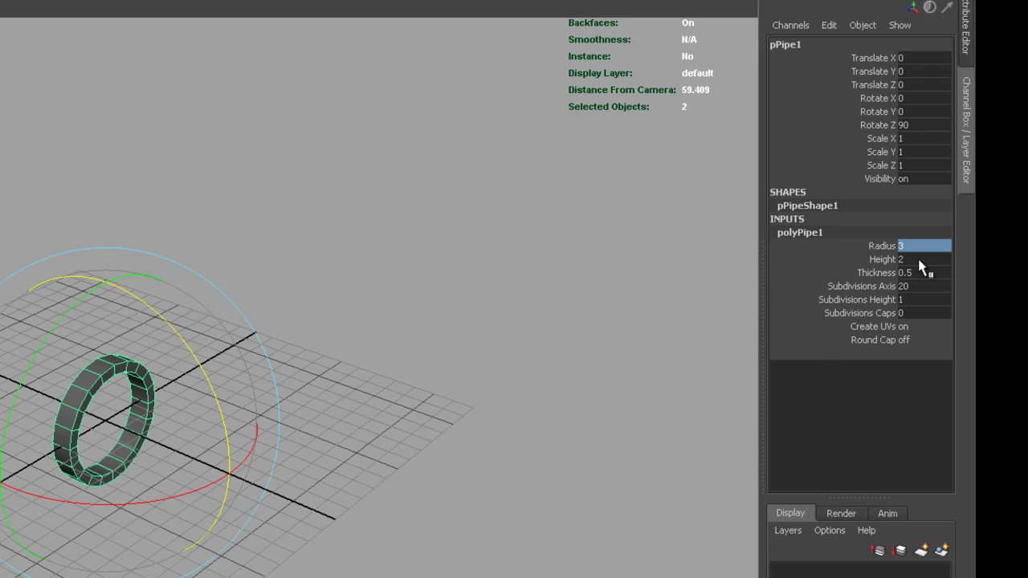
double_click(921, 287)
text(16)
key(Return)
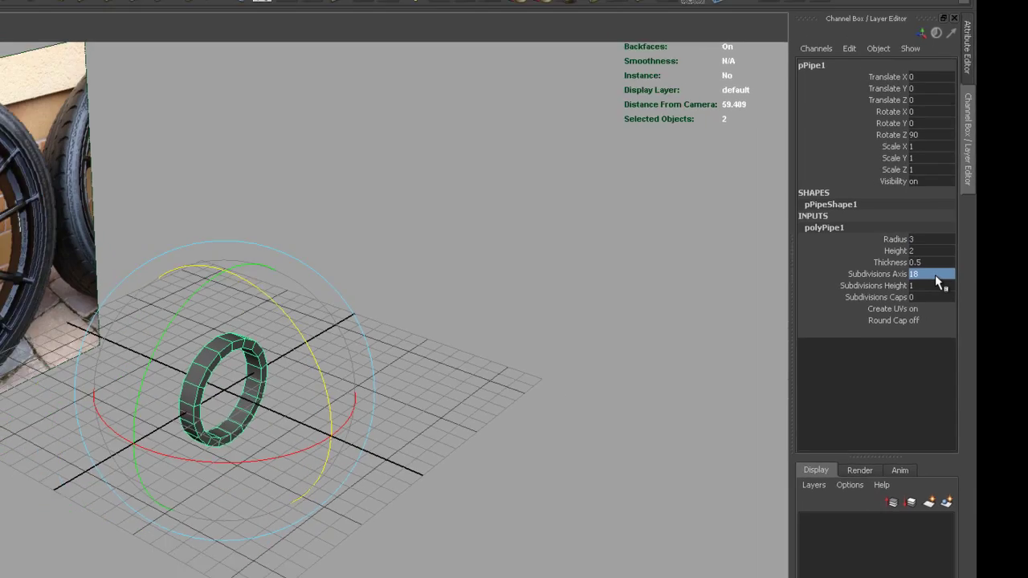
alt+drag(619, 323, 624, 341)
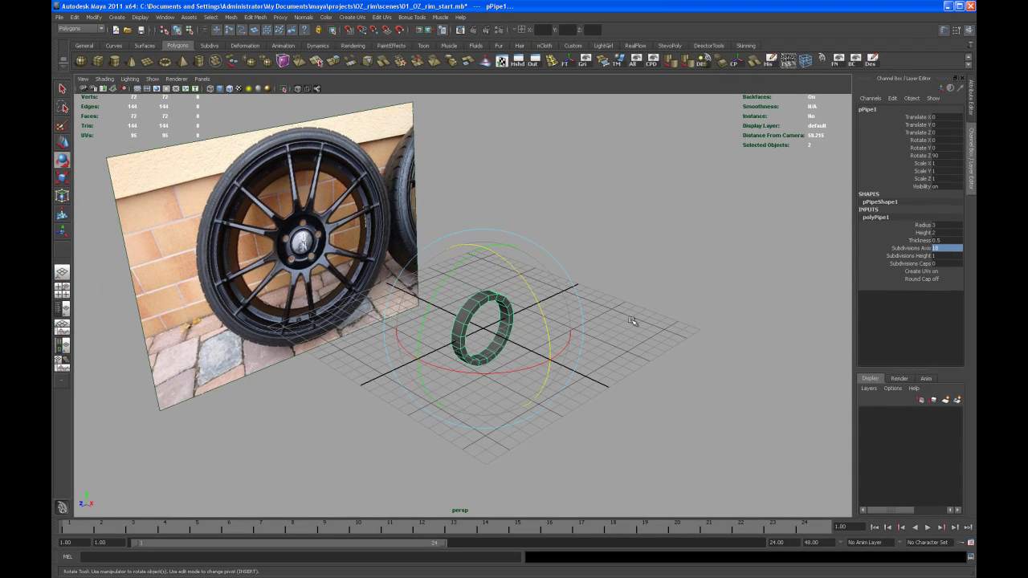
alt+middle_drag(617, 315, 629, 316)
alt+drag(639, 315, 634, 293)
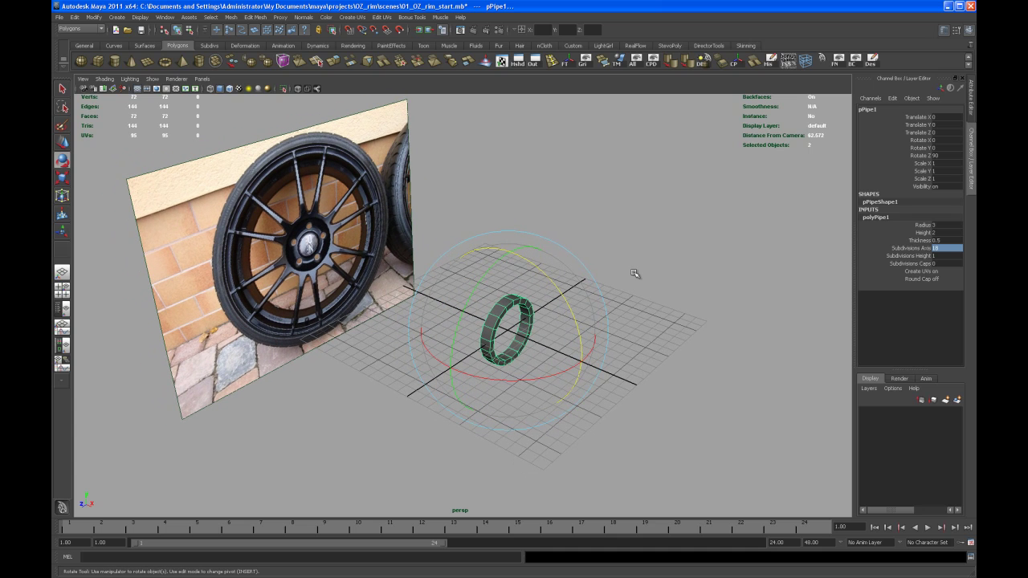
key(q)
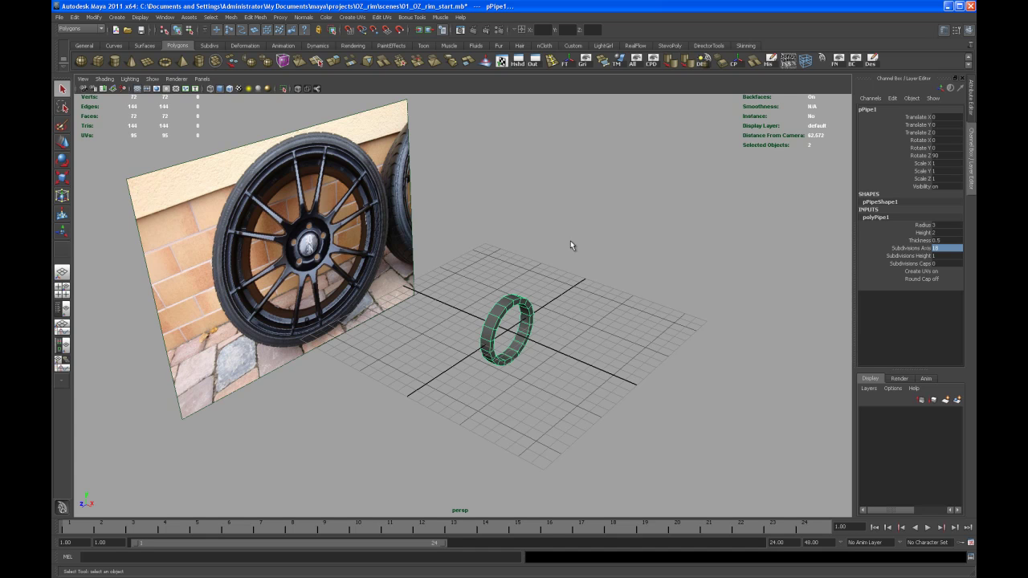
Step: Create a second polygon pipe at the origin and set its Z rotation to 90
click(200, 61)
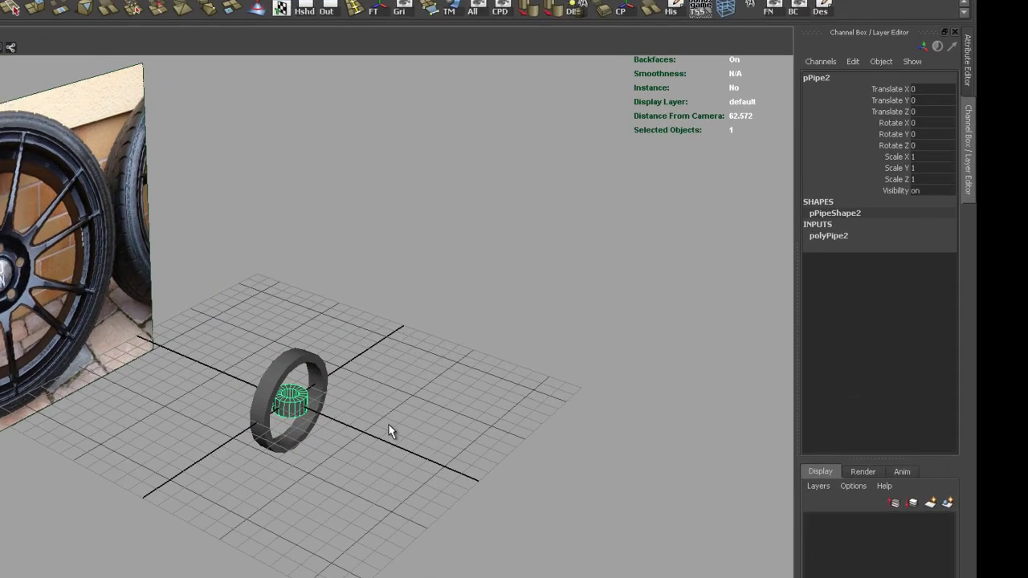
key(e)
drag(282, 441, 243, 385)
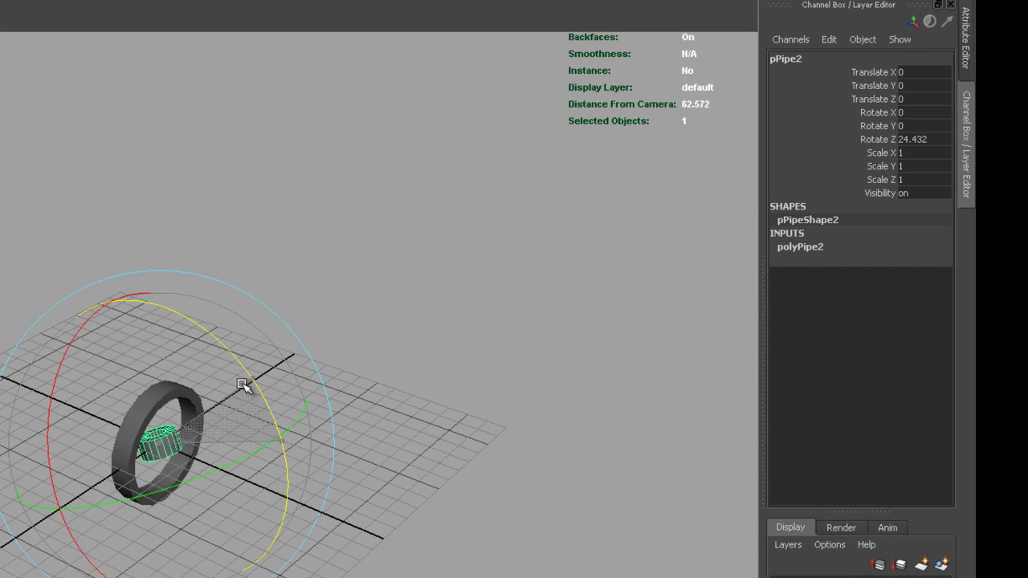
double_click(928, 139)
text(90)
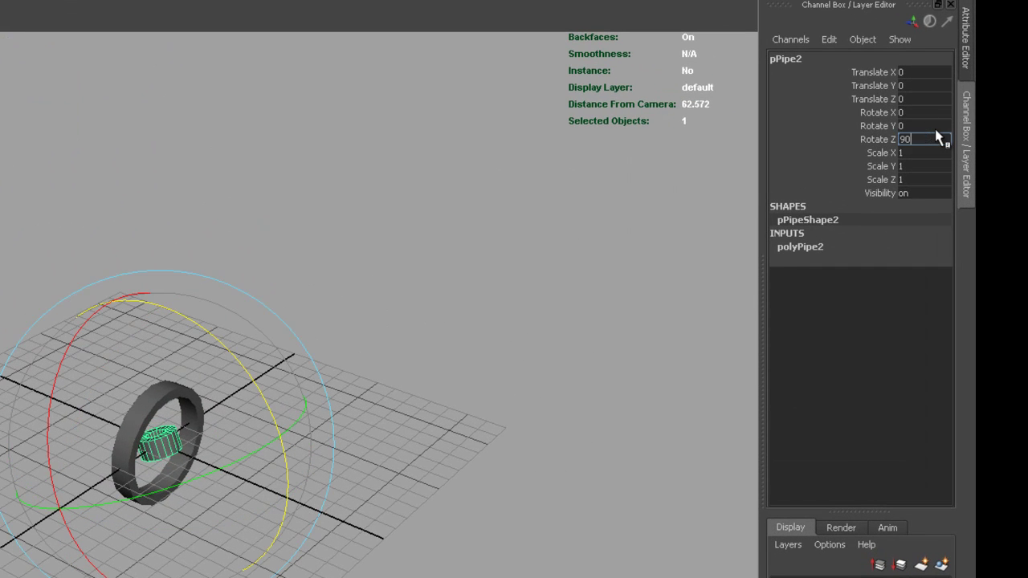
key(Return)
Step: Set the second pipe's radius to 10 and its axis subdivisions to 180
click(831, 250)
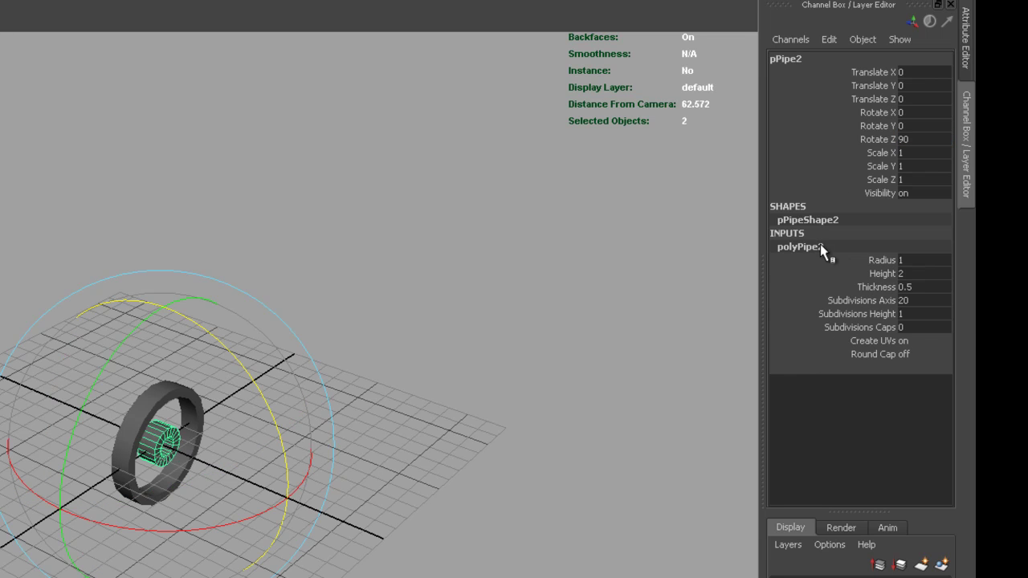
double_click(905, 258)
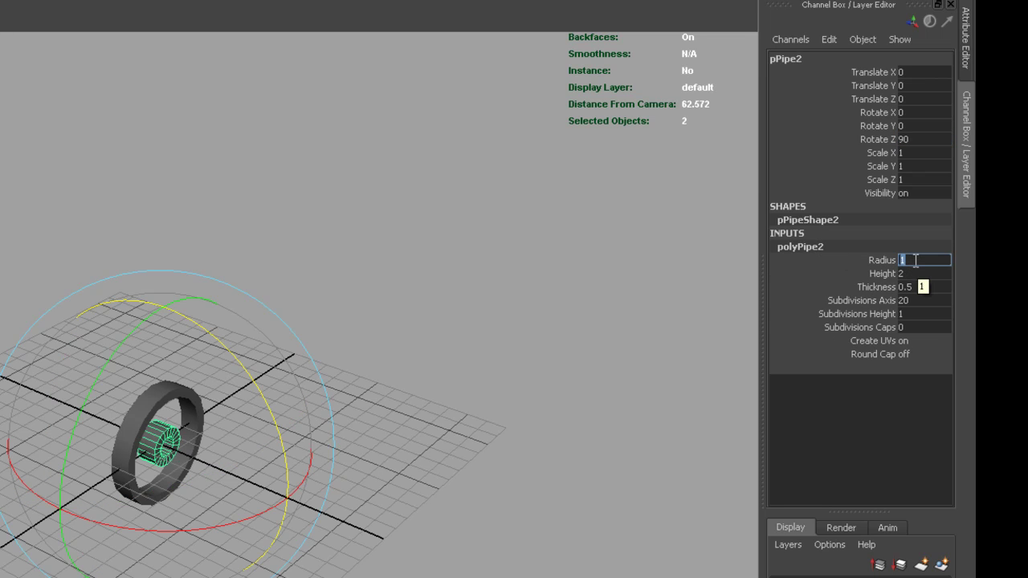
text(0)
key(Return)
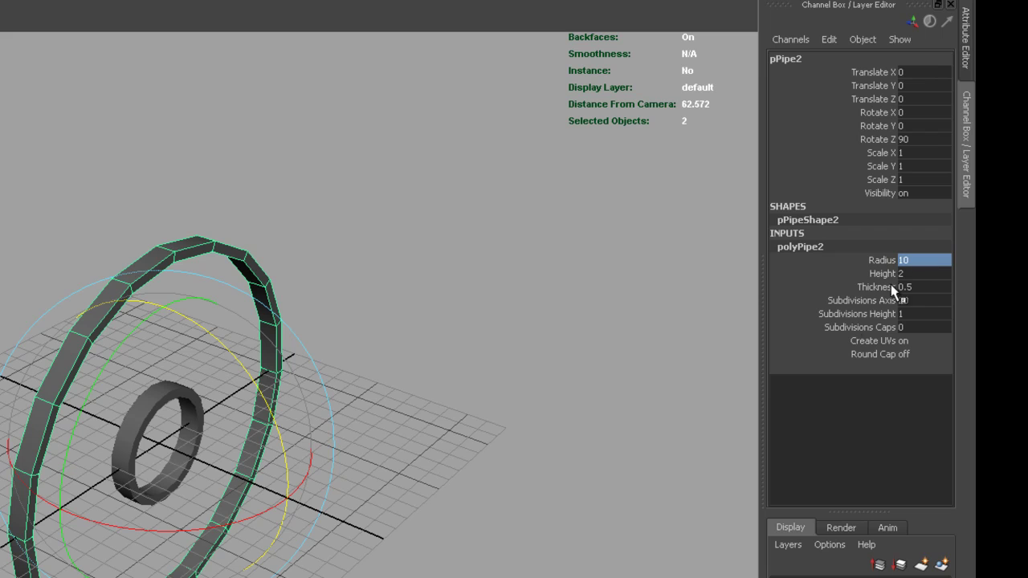
double_click(922, 302)
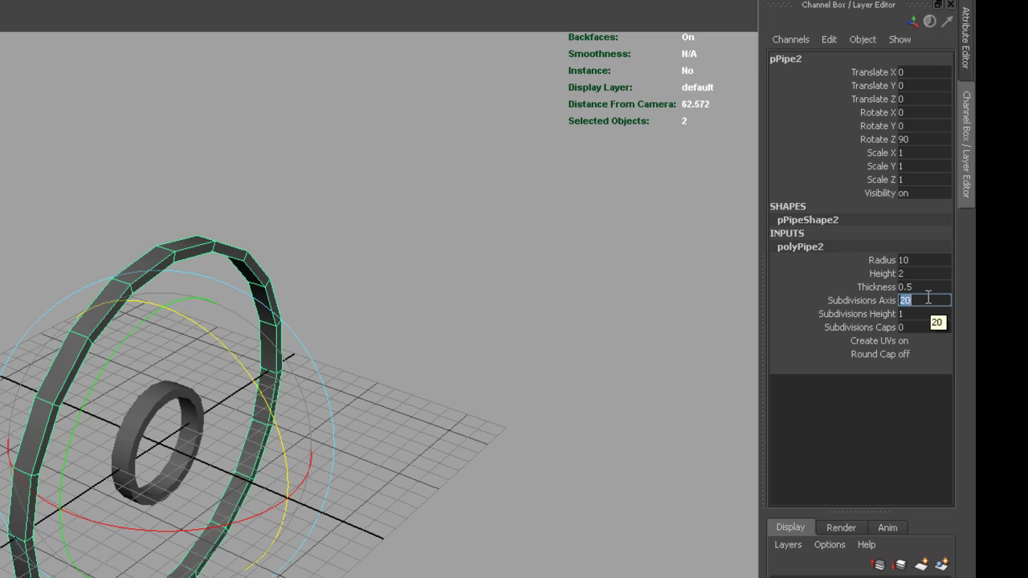
text(180)
key(Return)
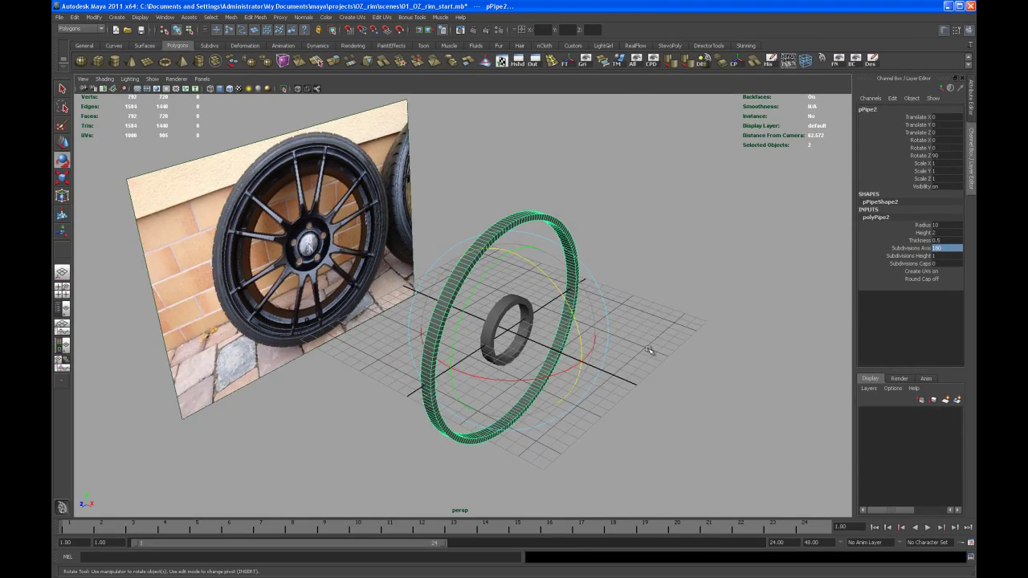
Step: Switch to the side view and hide the grid to compare the outer pipe with the rim photo
key(space)
key(space)
scroll(528, 297, down, 2)
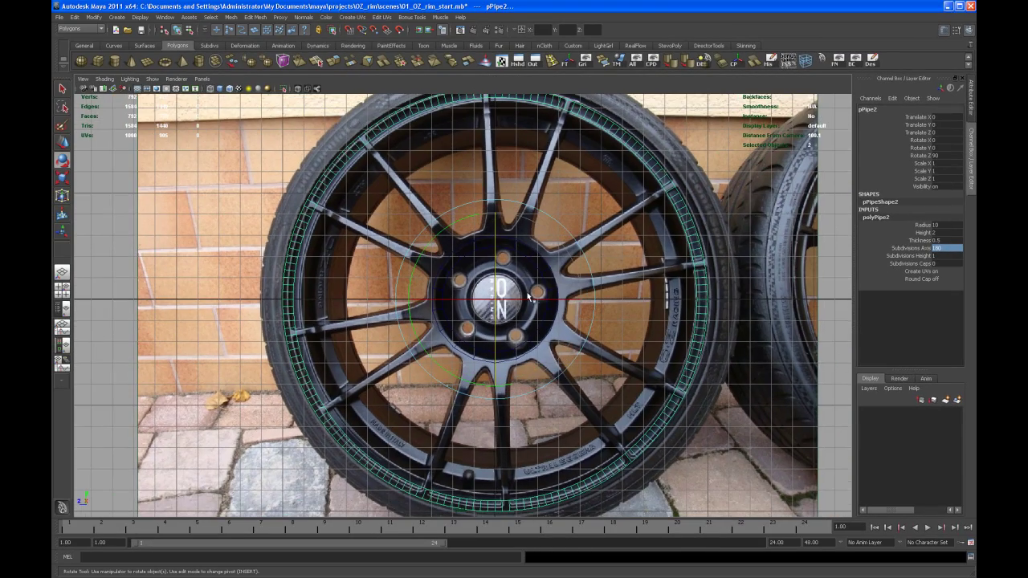
click(585, 60)
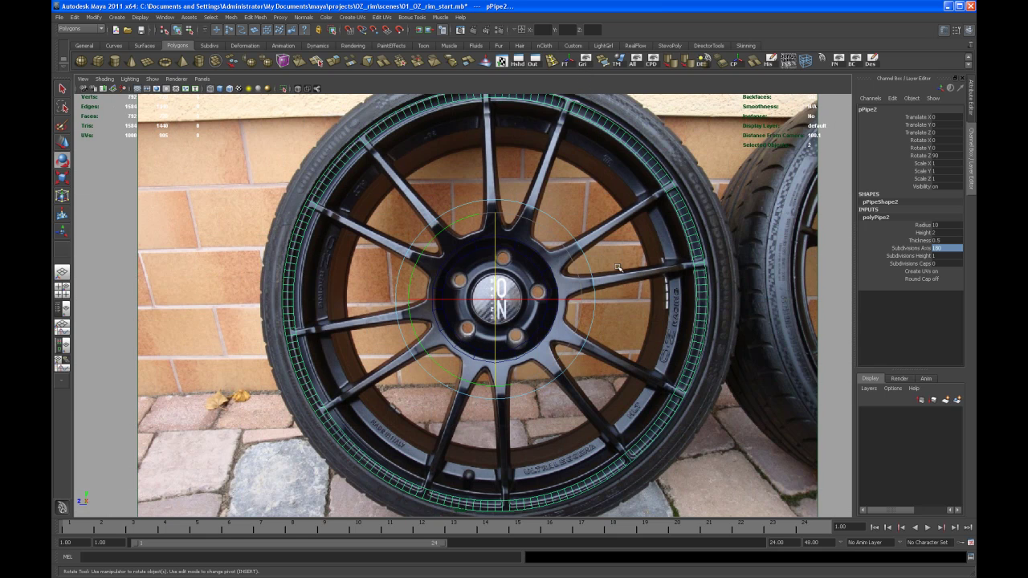
scroll(599, 259, down, 2)
scroll(606, 257, down, 3)
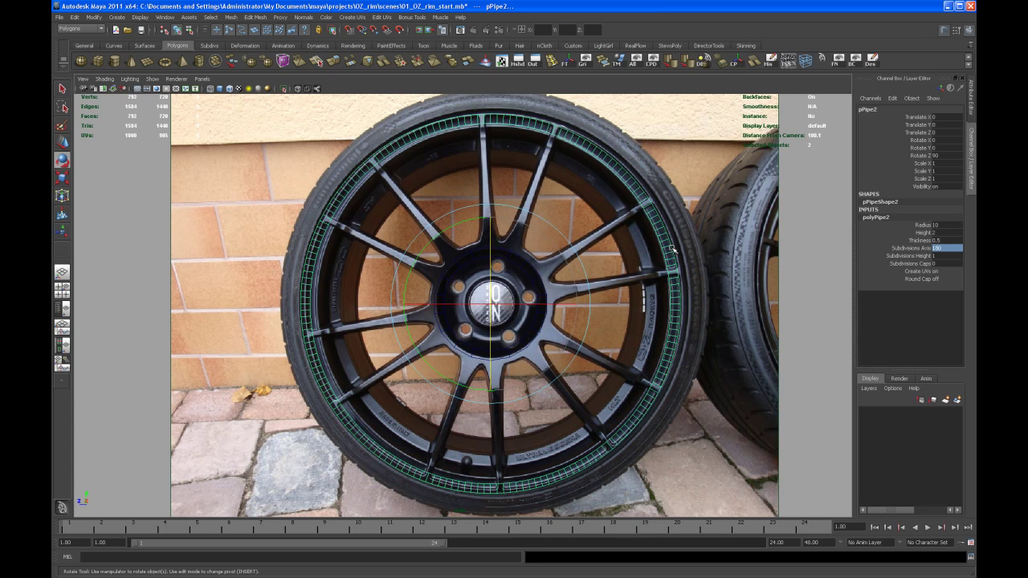
Step: Return to the perspective view, deselect everything and turn on wireframe on shaded
key(space)
key(space)
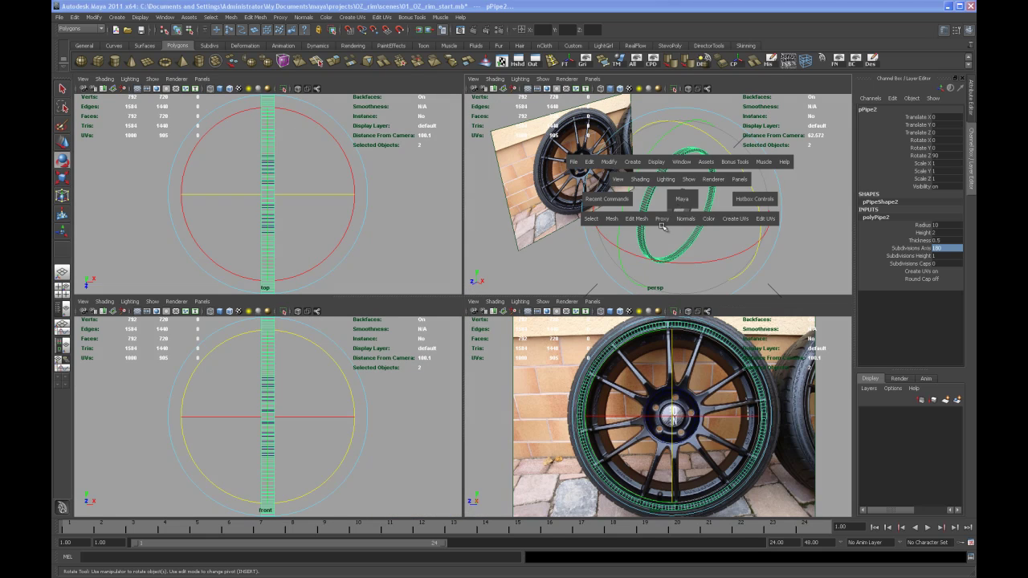
alt+drag(737, 308, 649, 335)
click(670, 312)
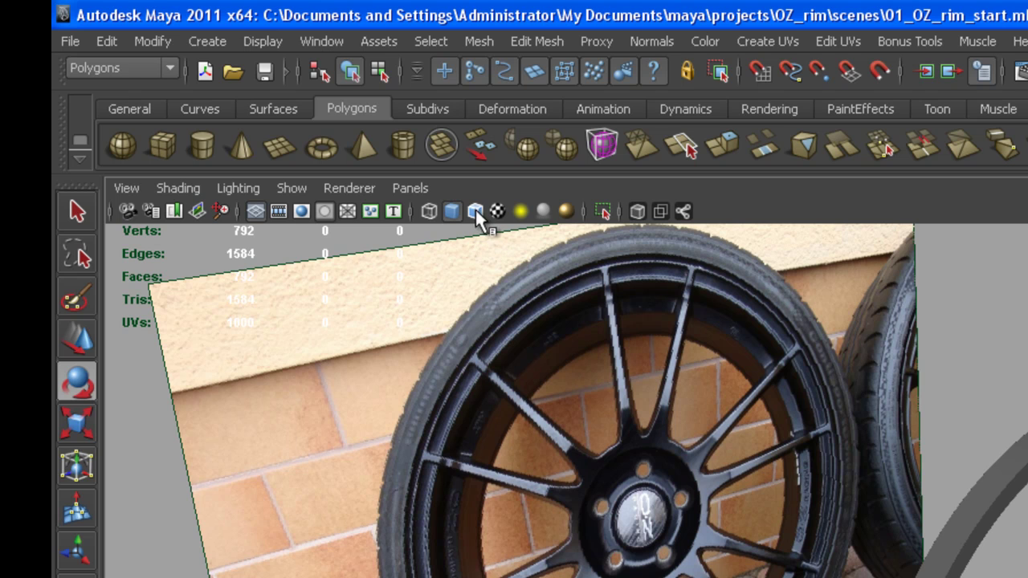
click(474, 209)
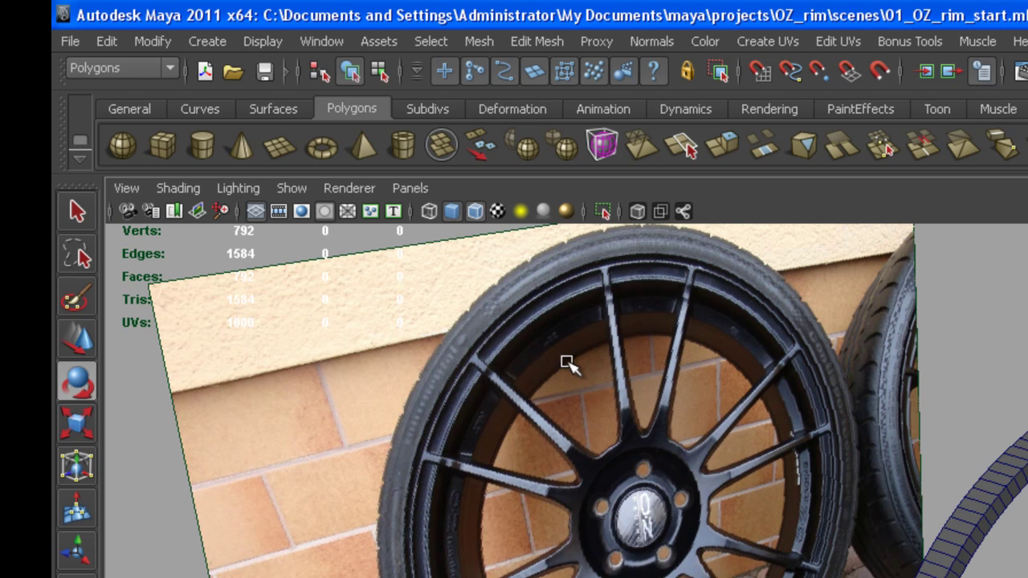
Step: Toggle Wireframe on Shaded off and back on for the perspective view
click(184, 187)
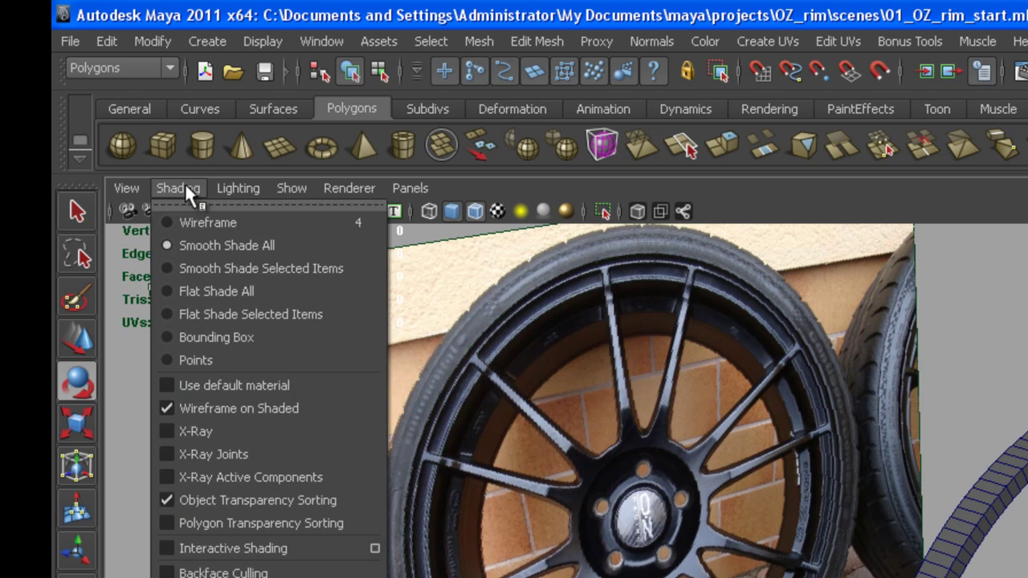
click(229, 389)
click(172, 179)
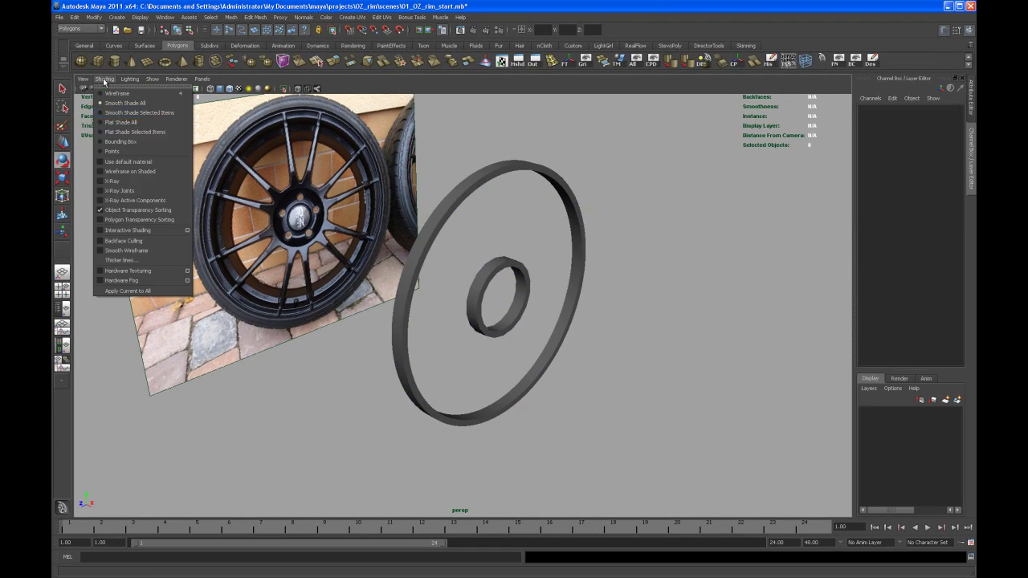
click(126, 172)
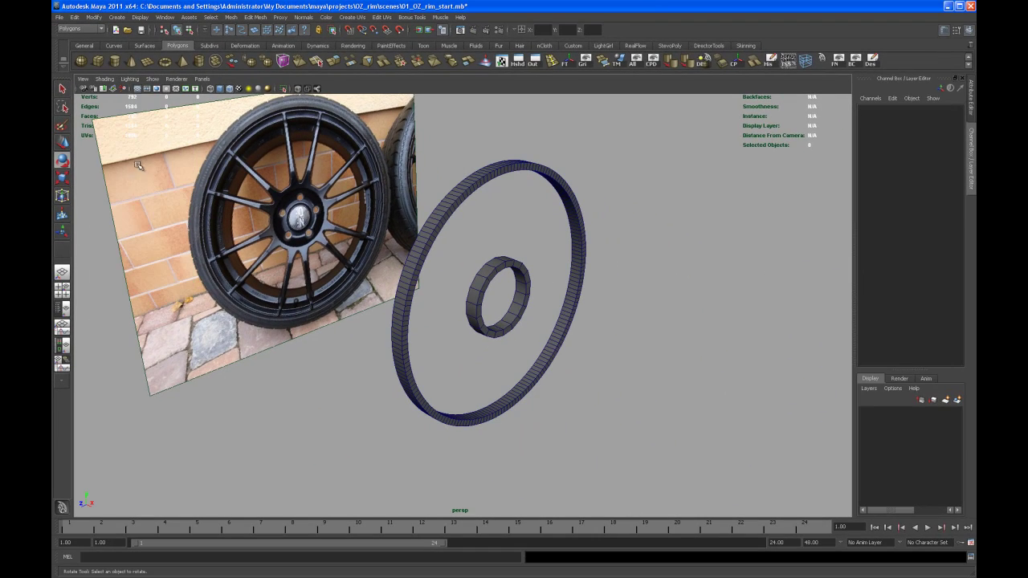
Step: Examine the inner and outer pipes against the reference wheel from several angles, up close to the inner pipe
alt+drag(673, 319, 660, 324)
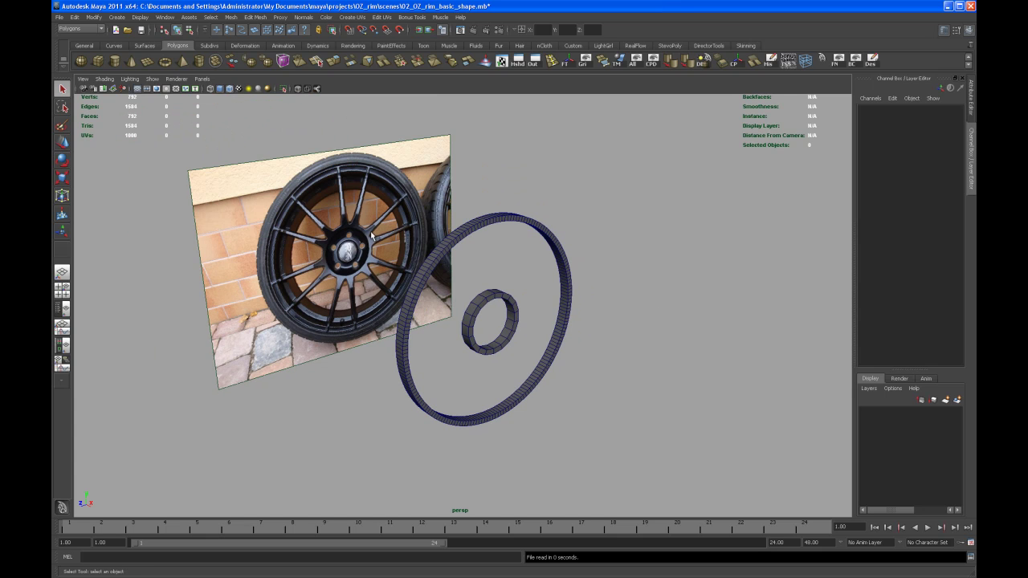
alt+drag(367, 251, 411, 256)
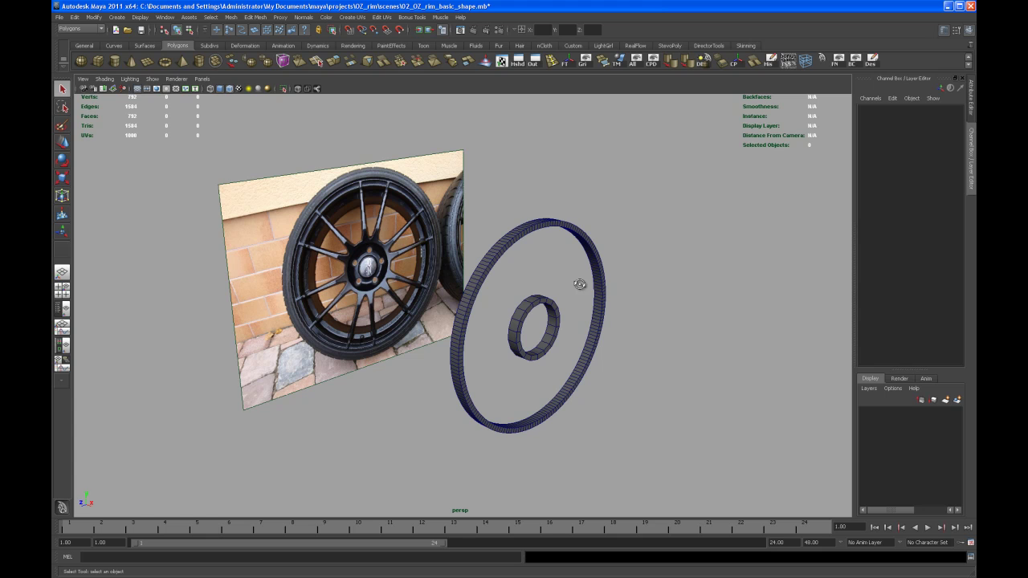
alt+drag(579, 285, 543, 338)
alt+middle_drag(543, 338, 457, 326)
alt+right_drag(457, 326, 526, 368)
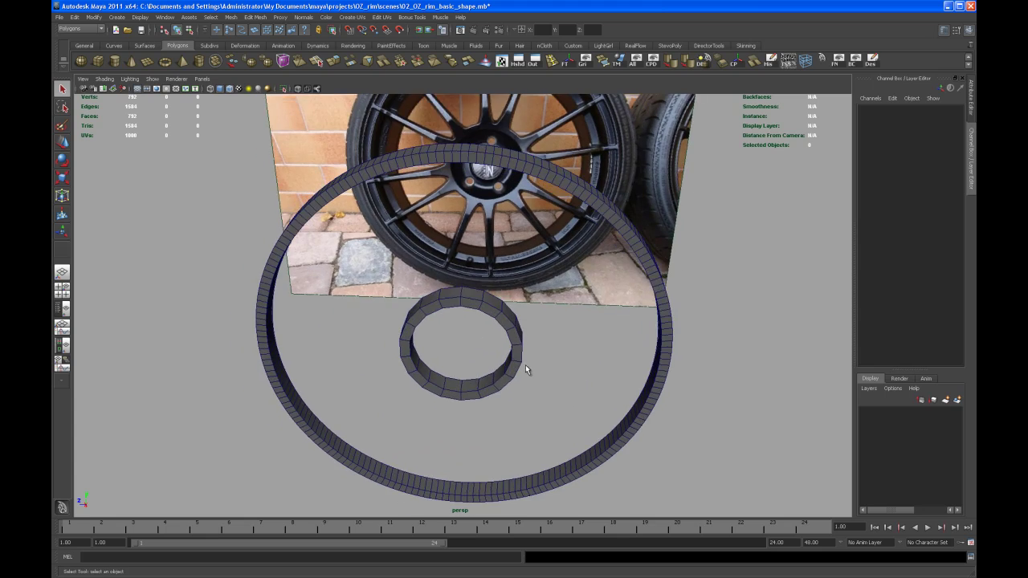
alt+drag(525, 368, 508, 358)
alt+right_drag(507, 358, 526, 392)
alt+drag(525, 387, 514, 390)
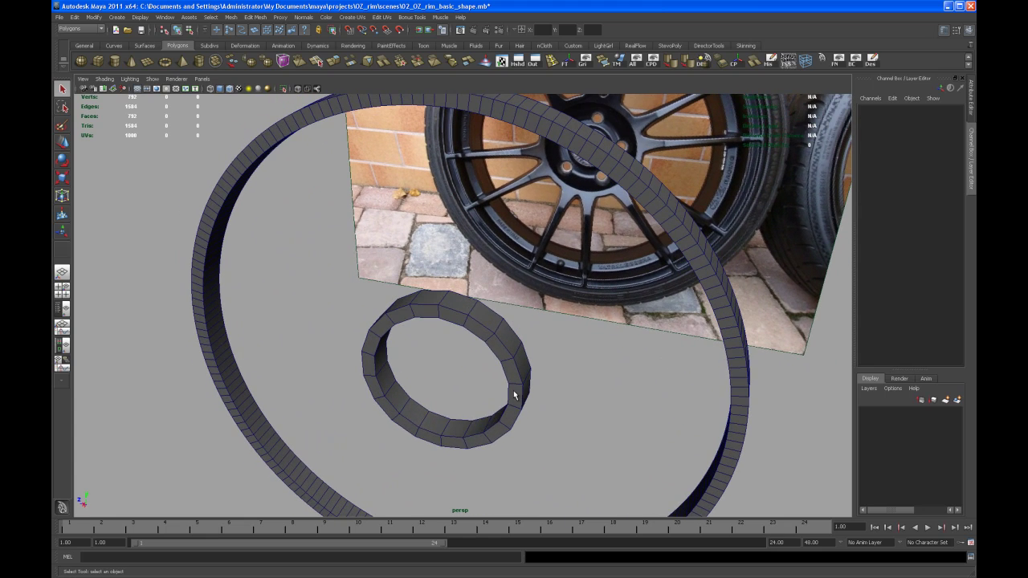
Step: Select two adjacent outer faces at the top of the inner pipe and extrude them outward about 4.46 units
right_drag(463, 321, 464, 338)
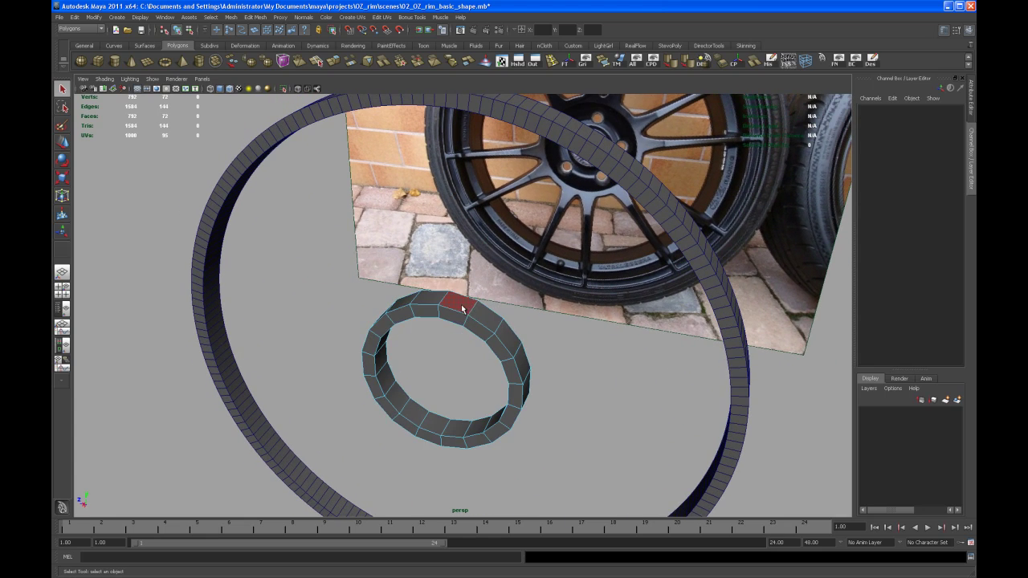
click(459, 303)
shift+click(486, 322)
alt+drag(530, 331, 546, 316)
alt+right_drag(546, 316, 480, 298)
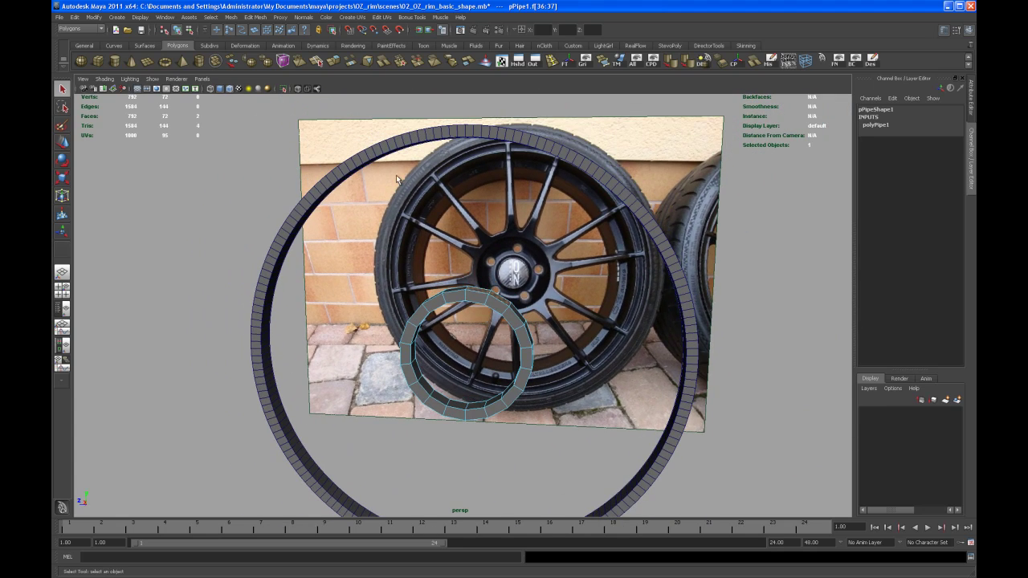
click(337, 63)
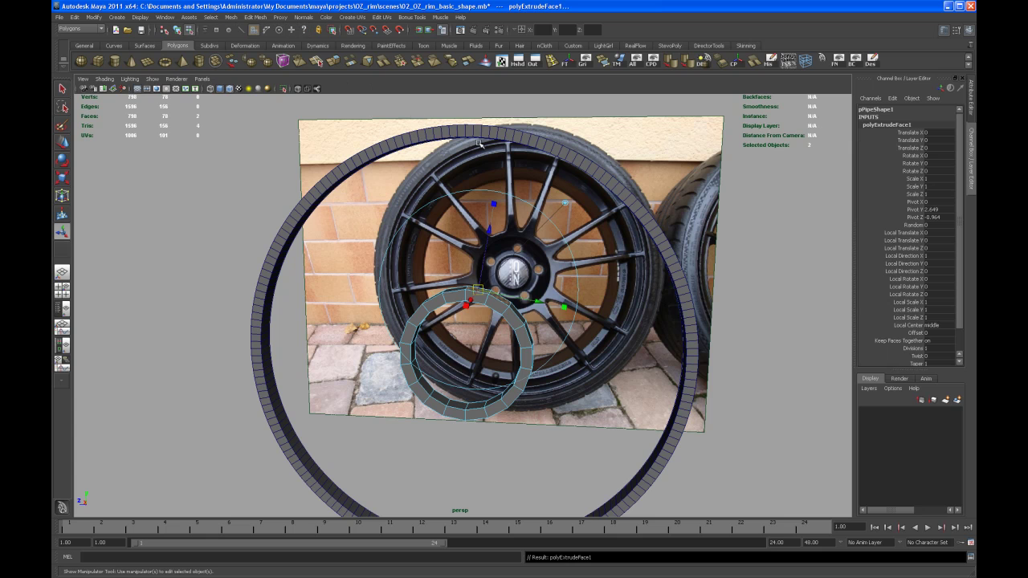
drag(486, 247, 530, 237)
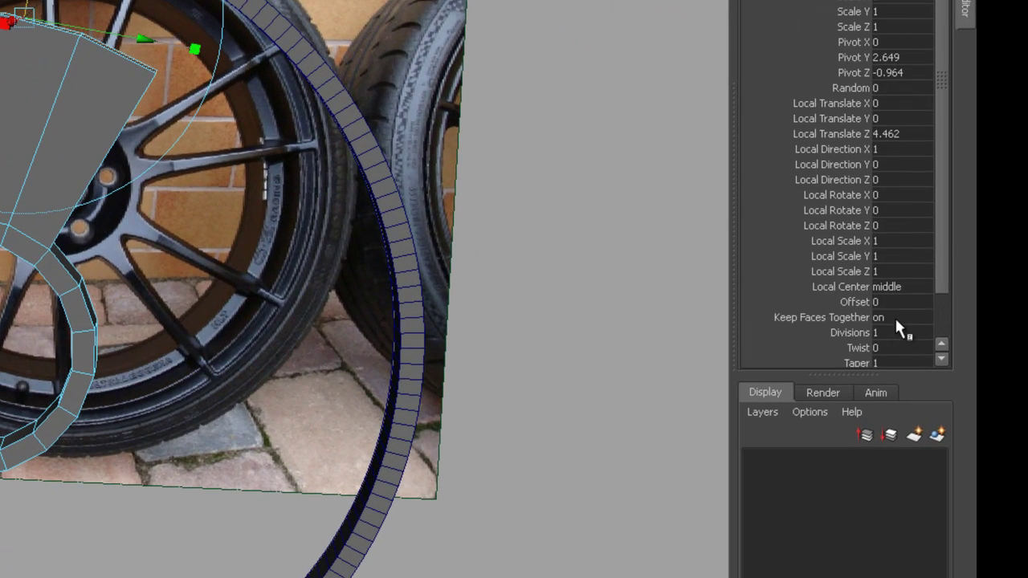
Step: Turn off Keep Faces Together for the extrusion so the two faces form separate spokes
double_click(906, 318)
text(off)
key(Return)
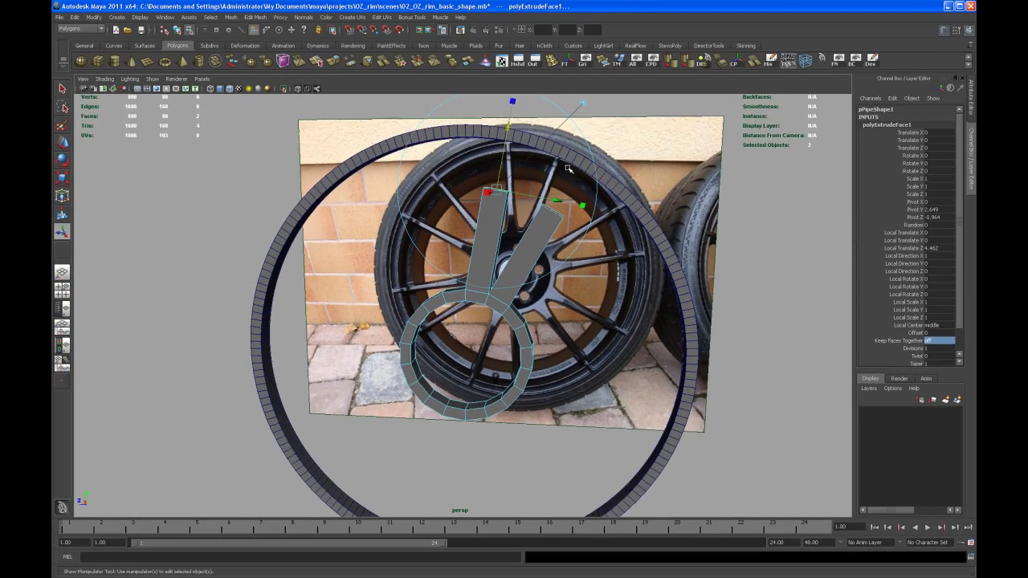
Step: Lengthen the two extruded spokes toward the outer ring, to a local Z translation of about 6.26
alt+middle_drag(547, 159, 503, 285)
alt+right_drag(503, 285, 521, 352)
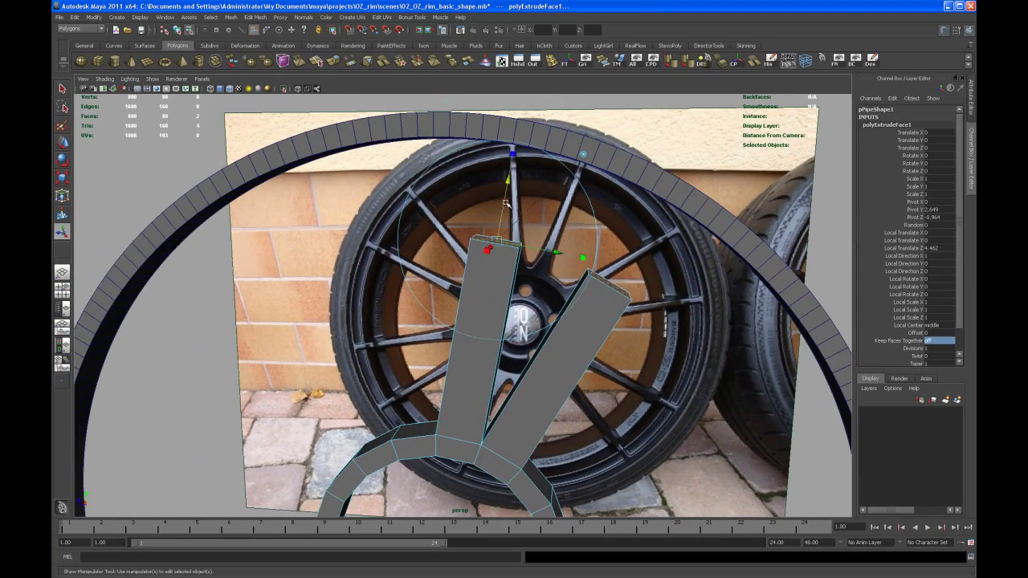
drag(507, 202, 519, 117)
scroll(553, 269, up, 5)
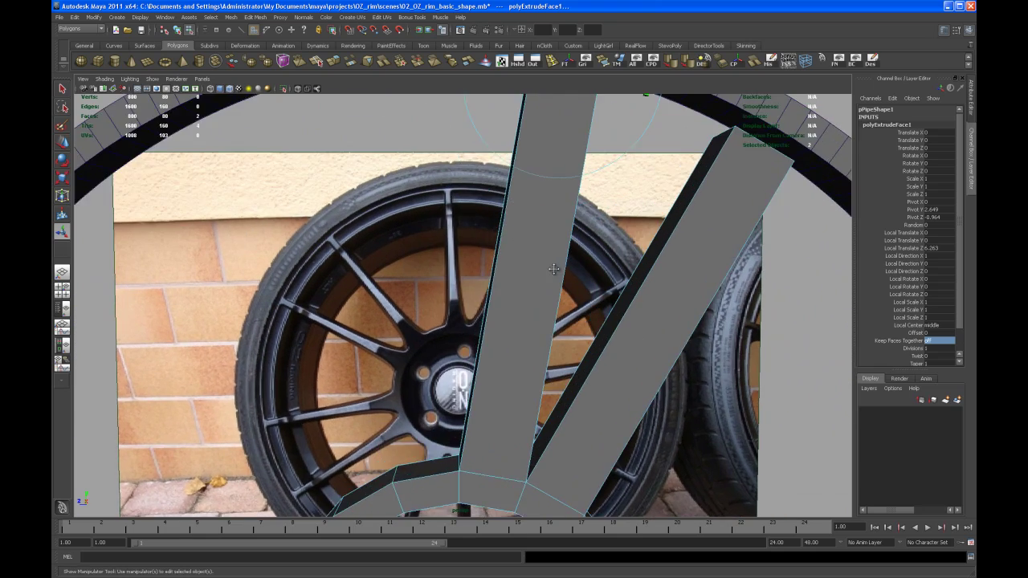
scroll(553, 269, down, 5)
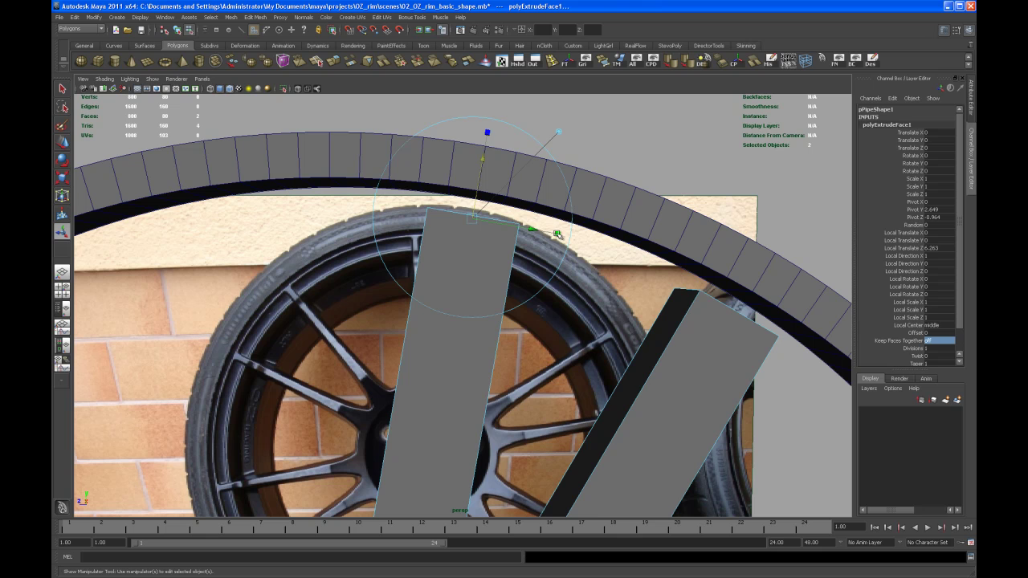
Step: Taper both spokes by scaling their outer end faces to about 0.38 in local Y
drag(558, 234, 509, 214)
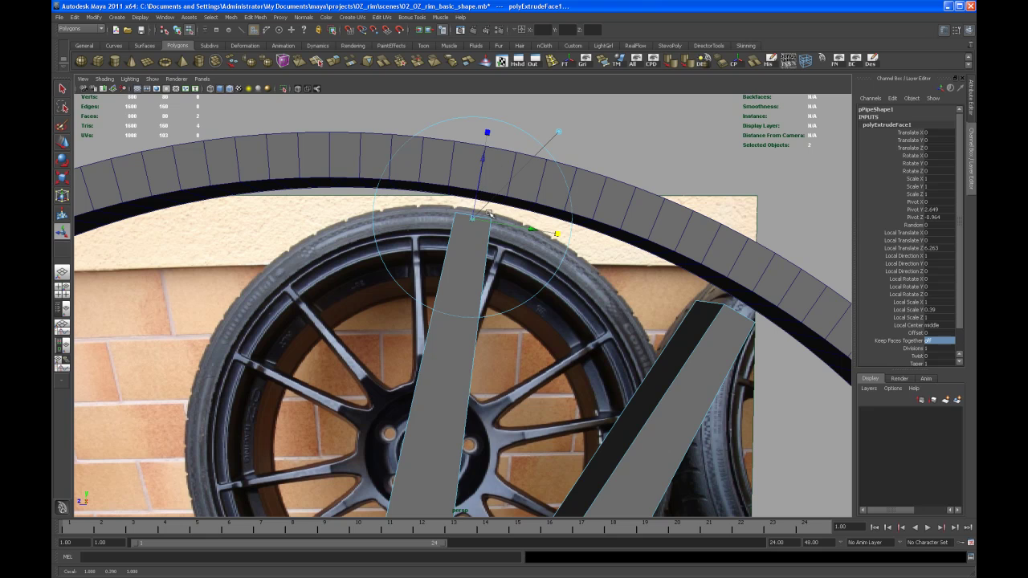
scroll(523, 336, down, 2)
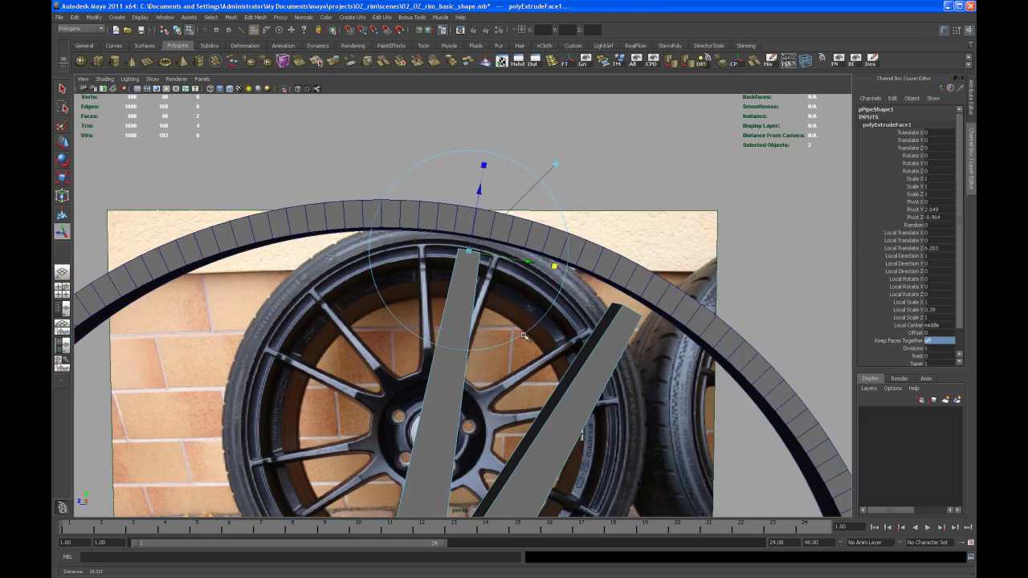
scroll(524, 336, down, 5)
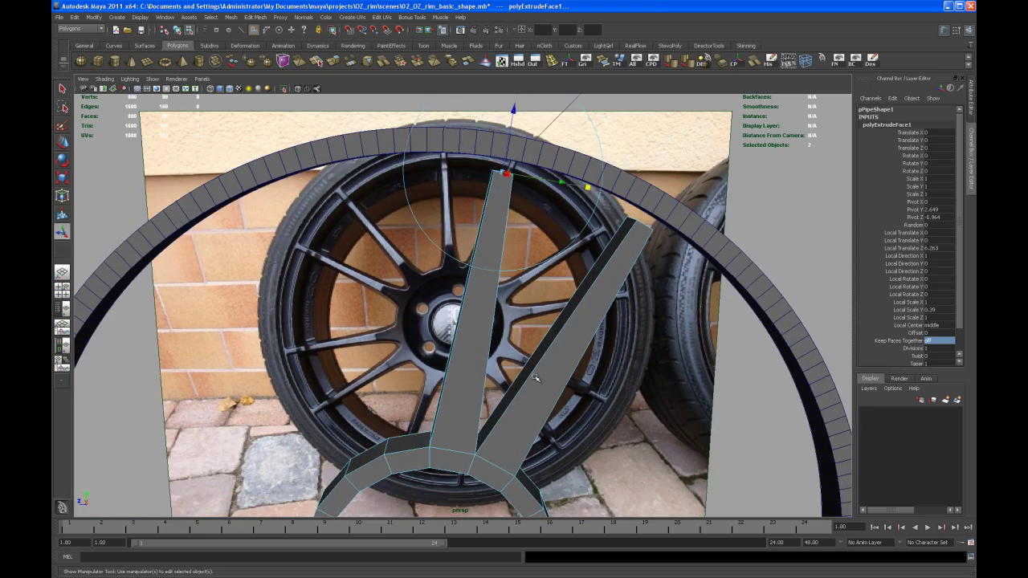
scroll(500, 333, down, 2)
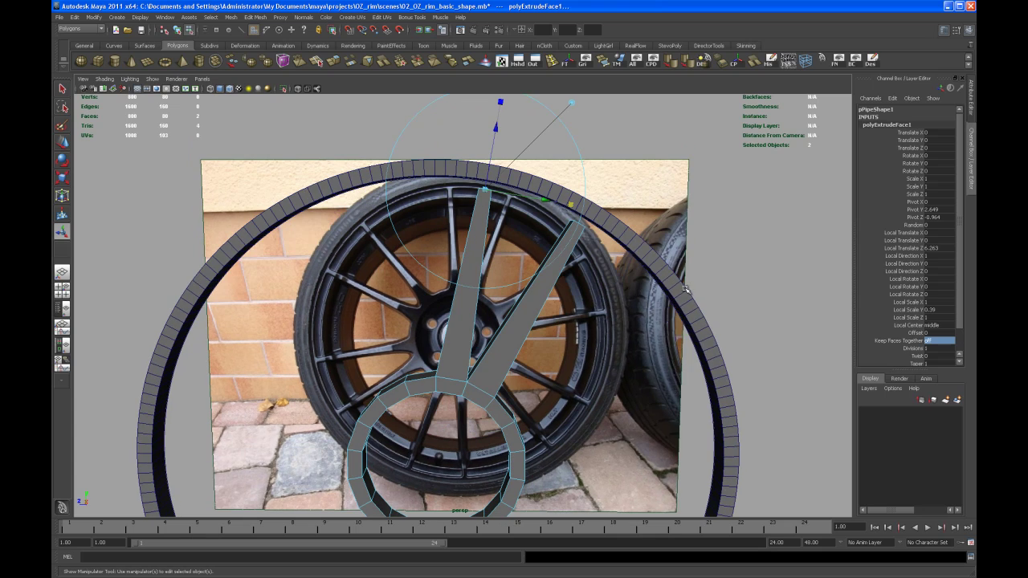
Step: Return to object mode, select the outer pipe and rotate it to about -2.72 degrees in Y
right_drag(682, 287, 713, 274)
click(700, 338)
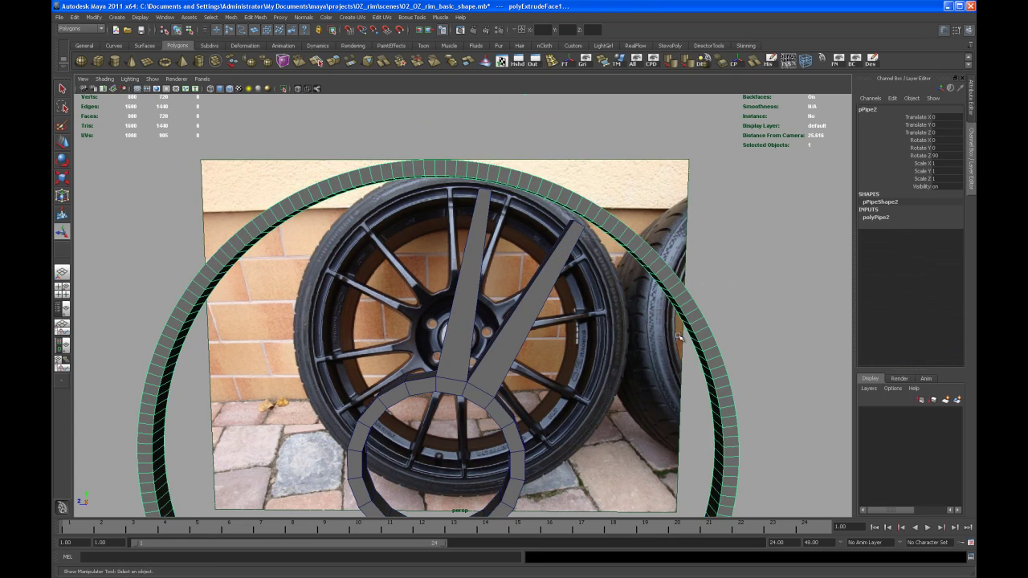
alt+drag(680, 327, 671, 321)
alt+right_drag(671, 321, 624, 341)
alt+drag(623, 341, 495, 368)
key(e)
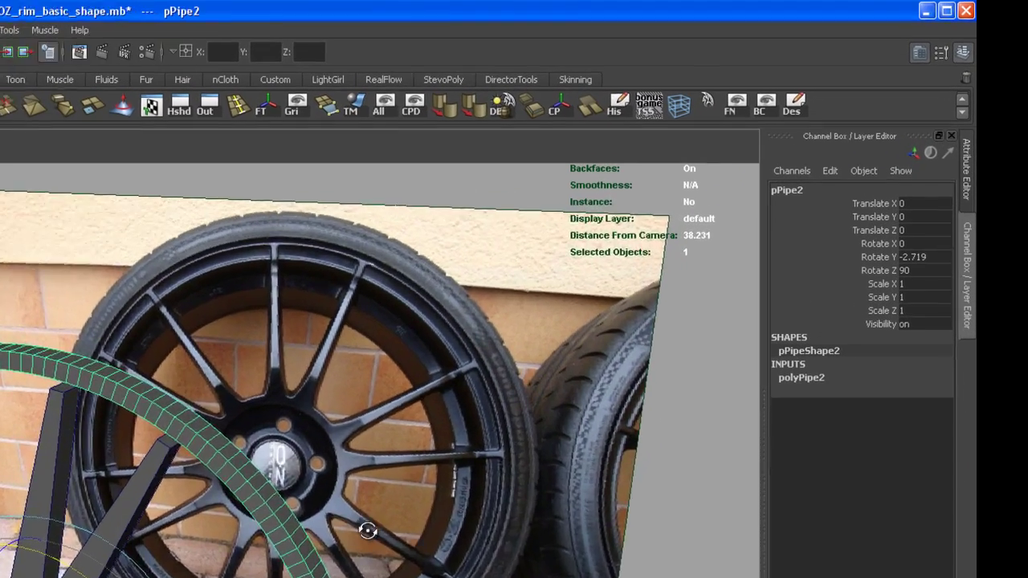
Step: Set the outer pipe's Rotate Y to 5 and check how its segments line up with the spoke ends
alt+drag(627, 301, 660, 284)
alt+drag(334, 569, 294, 509)
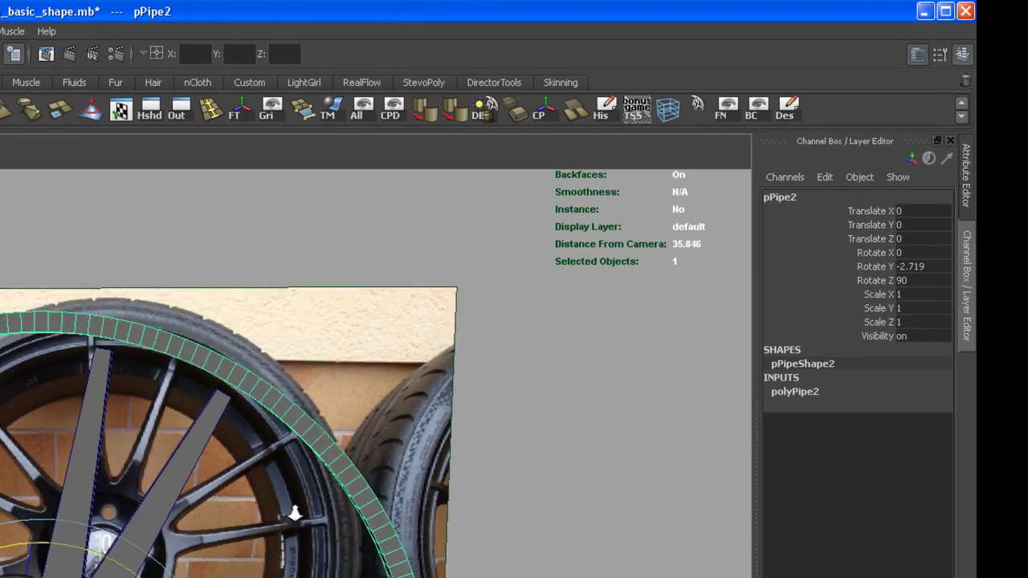
alt+right_drag(294, 509, 354, 563)
alt+middle_drag(353, 530, 345, 575)
alt+right_drag(345, 575, 385, 577)
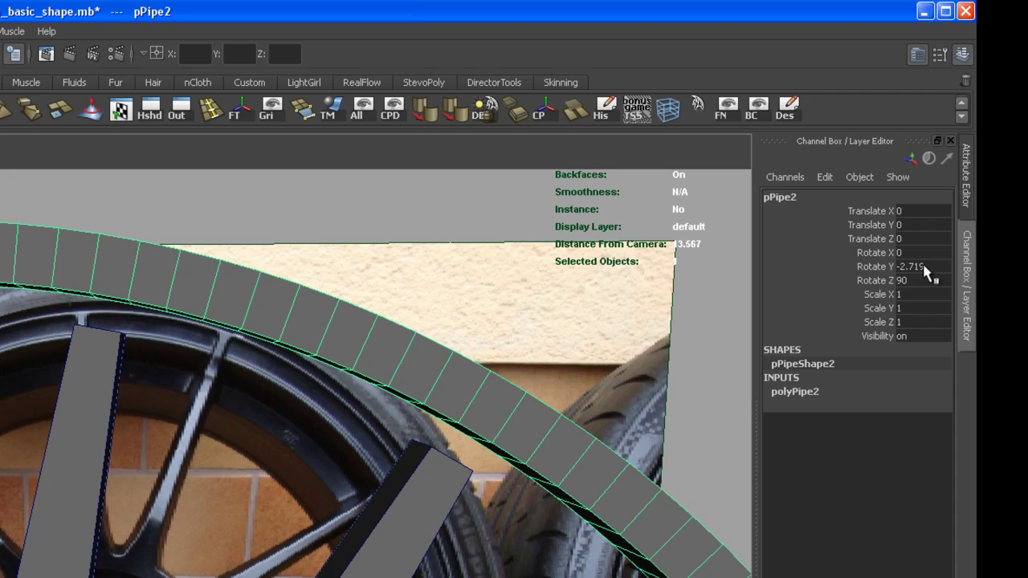
double_click(923, 266)
text(5)
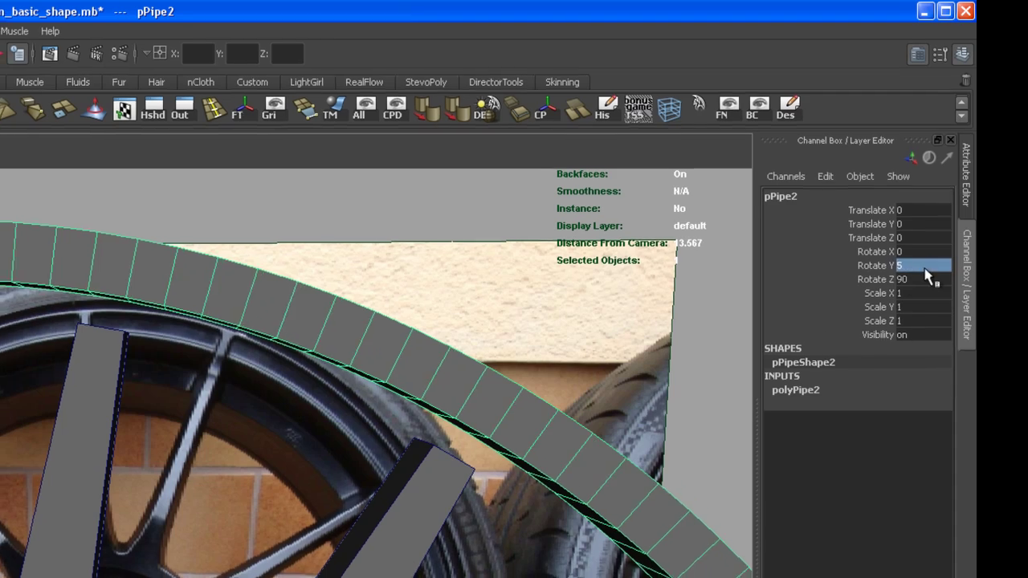
scroll(491, 304, up, 4)
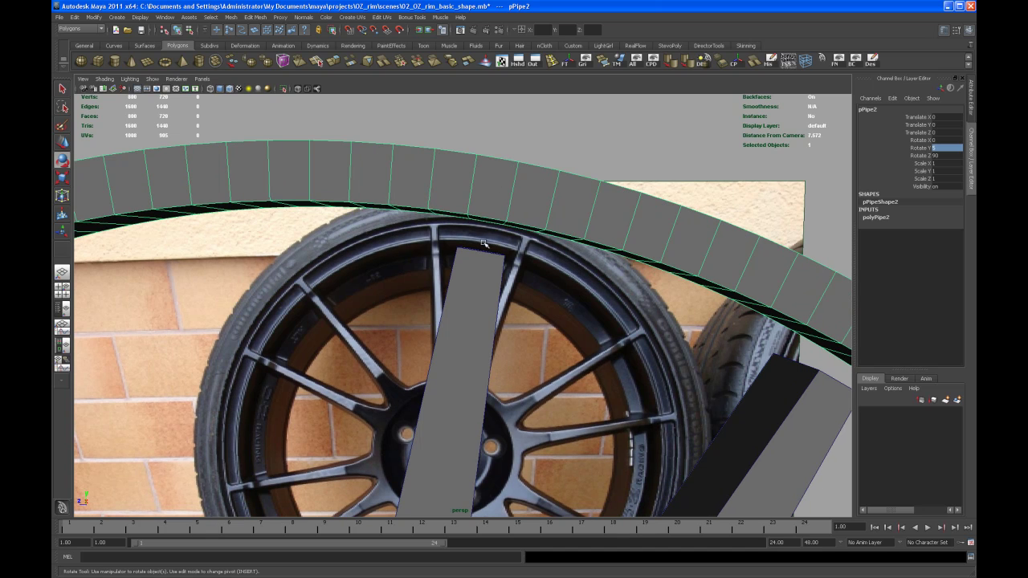
alt+drag(482, 275, 466, 291)
alt+right_drag(465, 291, 467, 270)
alt+drag(468, 271, 488, 253)
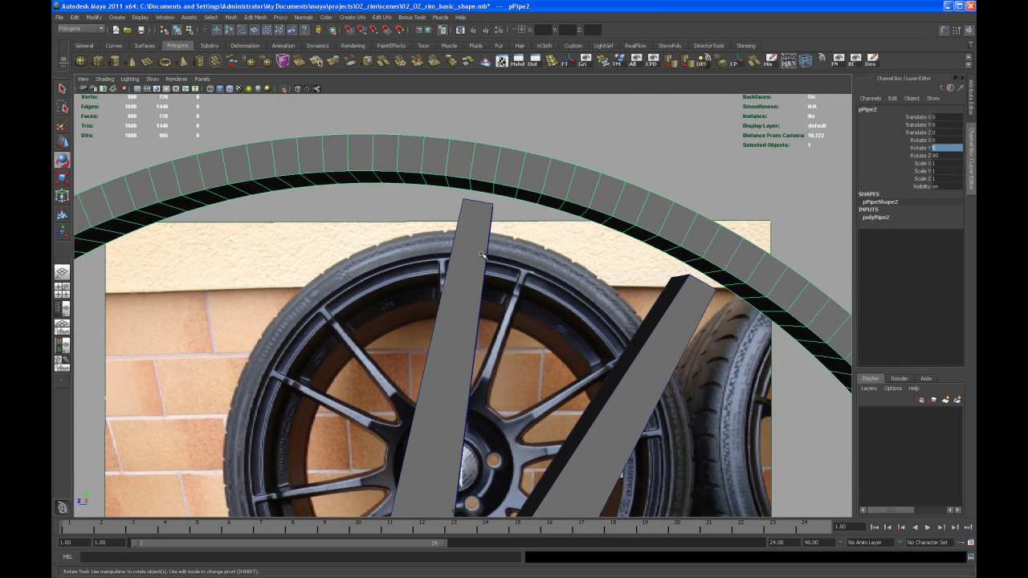
Step: Add the inner pipe with its spokes to the outer pipe selection and combine both into one mesh
alt+drag(560, 282, 609, 316)
key(q)
alt+right_drag(611, 324, 580, 329)
alt+drag(580, 329, 601, 336)
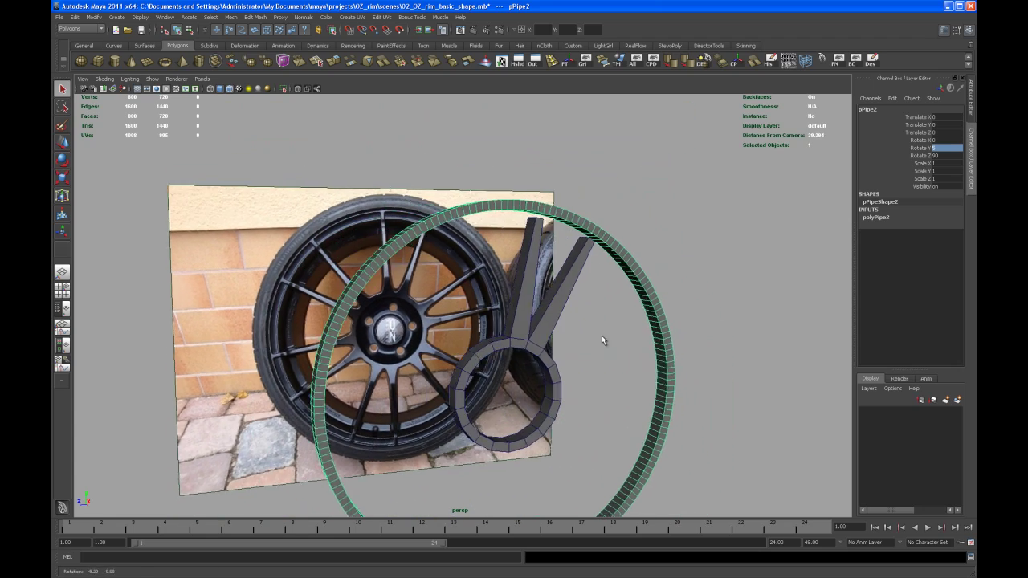
alt+right_drag(601, 336, 581, 303)
alt+drag(580, 303, 602, 365)
shift+click(553, 367)
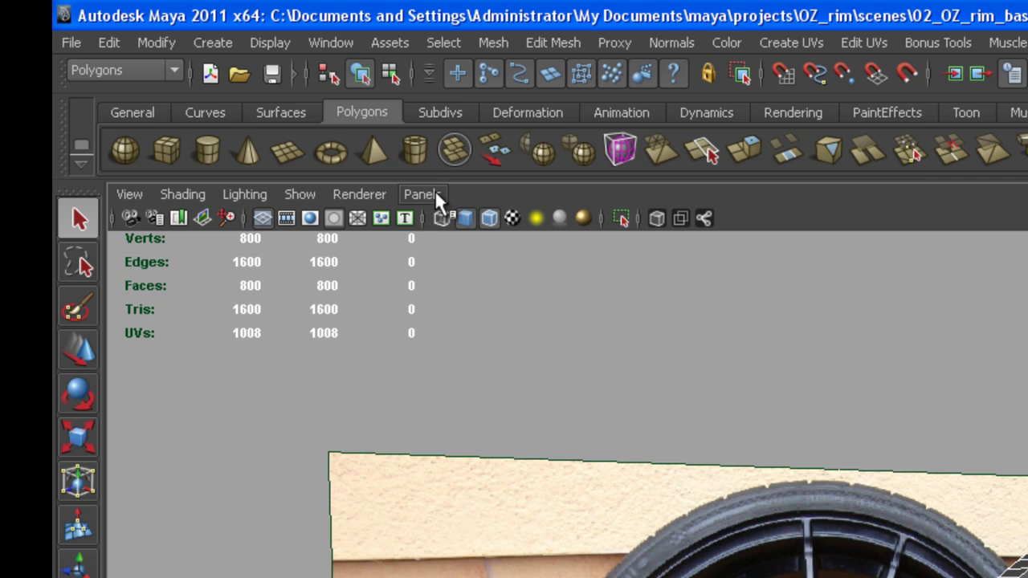
click(454, 150)
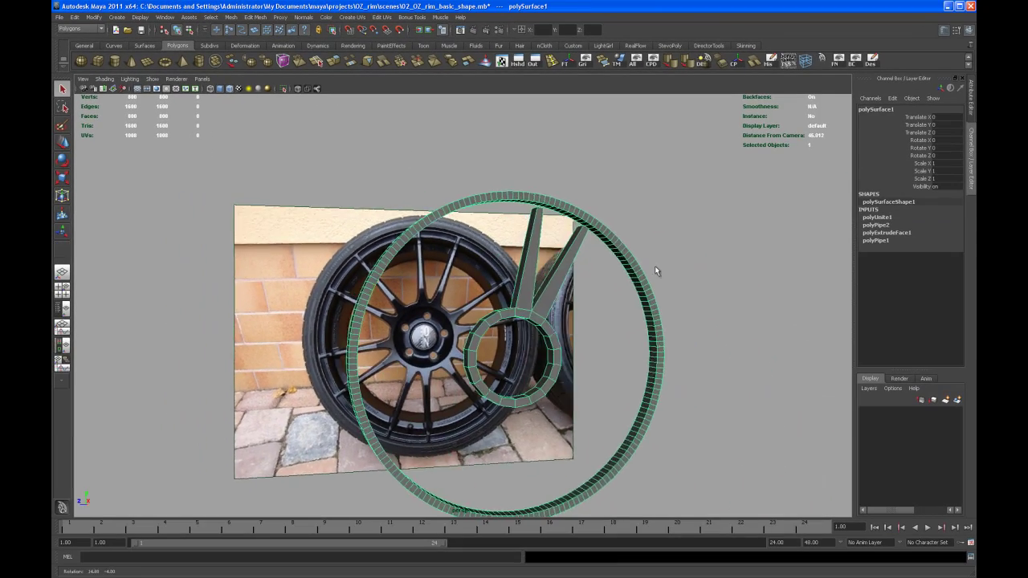
Step: Delete the two faces on the outer ring's inner side that lie opposite the spoke ends
scroll(656, 297, up, 3)
alt+middle_drag(650, 301, 525, 390)
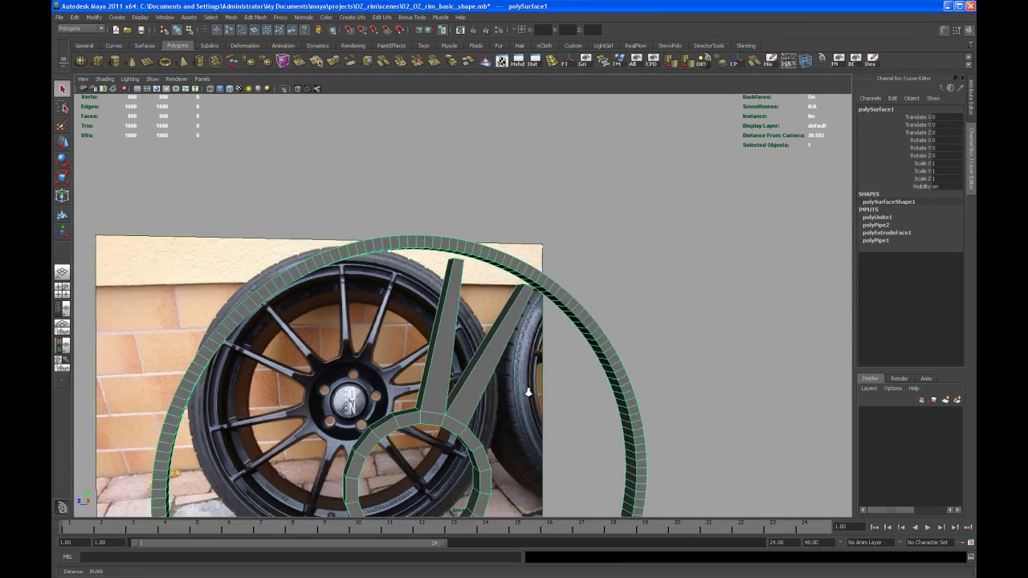
scroll(518, 321, up, 7)
alt+middle_drag(516, 304, 521, 337)
alt+drag(521, 338, 490, 313)
scroll(489, 301, up, 3)
alt+middle_drag(487, 294, 479, 380)
right_click(459, 237)
click(461, 261)
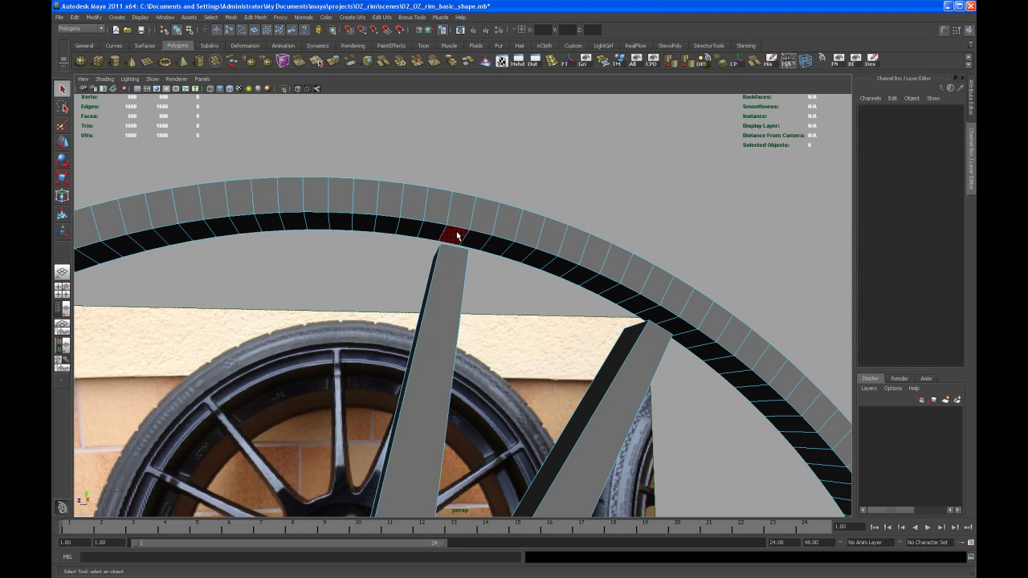
click(455, 233)
mouse_move(672, 350)
alt+mouse_down()
mouse_move(677, 362)
mouse_move(666, 354)
alt+mouse_up()
shift+click(644, 302)
key(Delete)
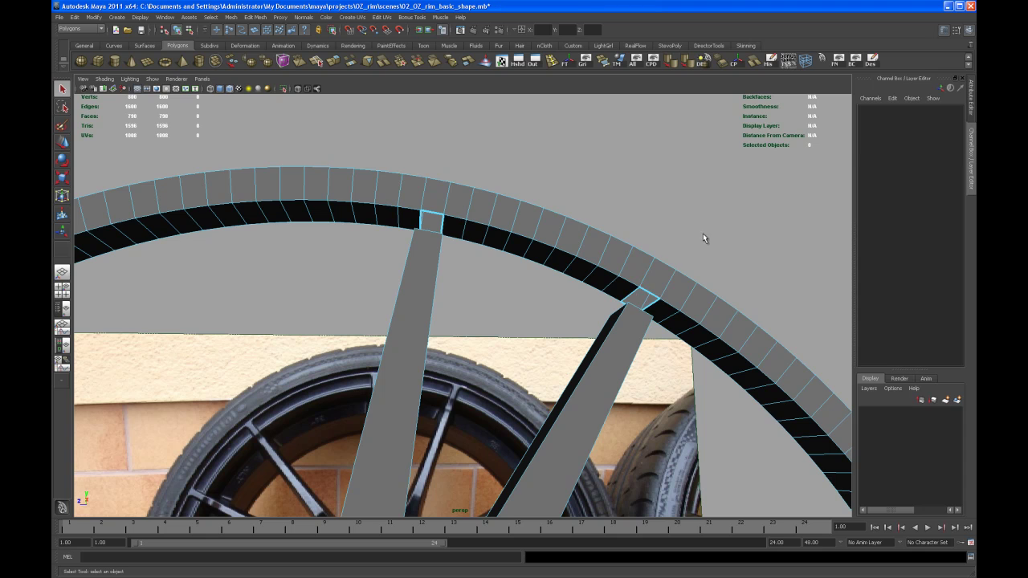
Step: Delete the end cap faces of both spokes
alt+drag(594, 383, 635, 350)
click(652, 355)
shift+click(437, 276)
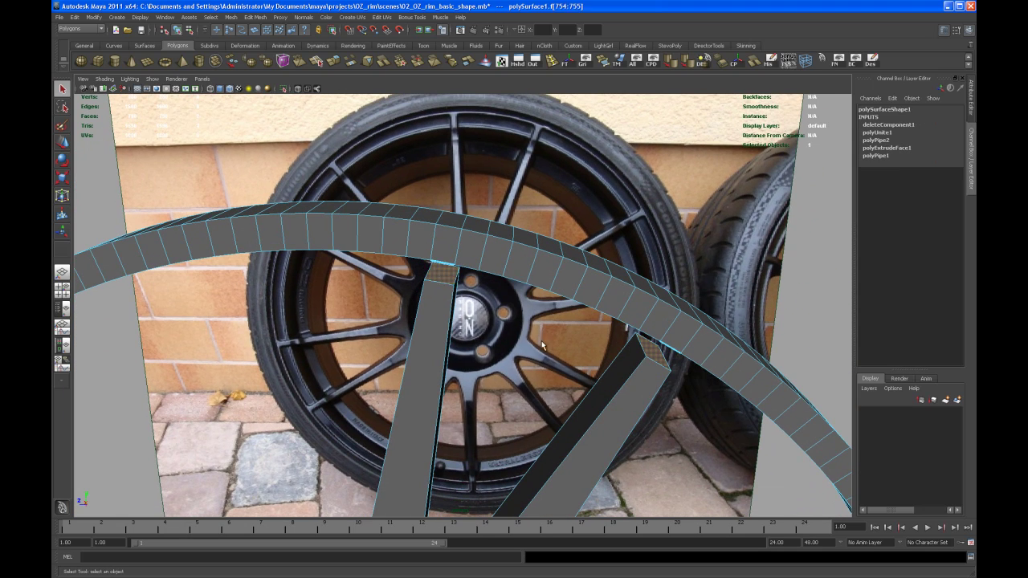
alt+drag(539, 343, 507, 338)
key(Delete)
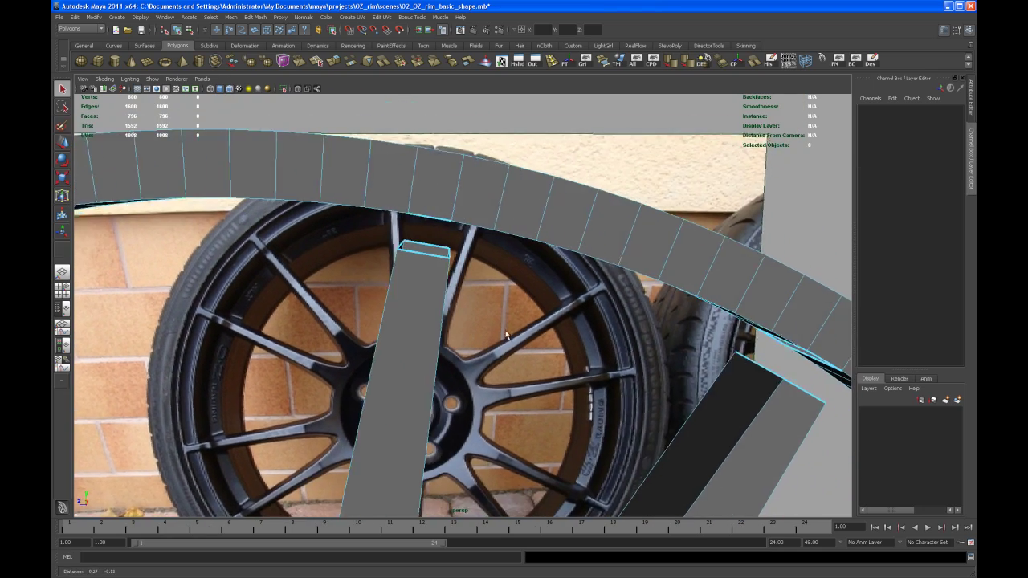
Step: Switch the mesh to vertex mode and select the rear corner vertex at the first spoke's open end
alt+right_drag(506, 338, 528, 360)
alt+drag(528, 361, 509, 354)
alt+right_drag(509, 353, 529, 392)
alt+drag(528, 388, 507, 375)
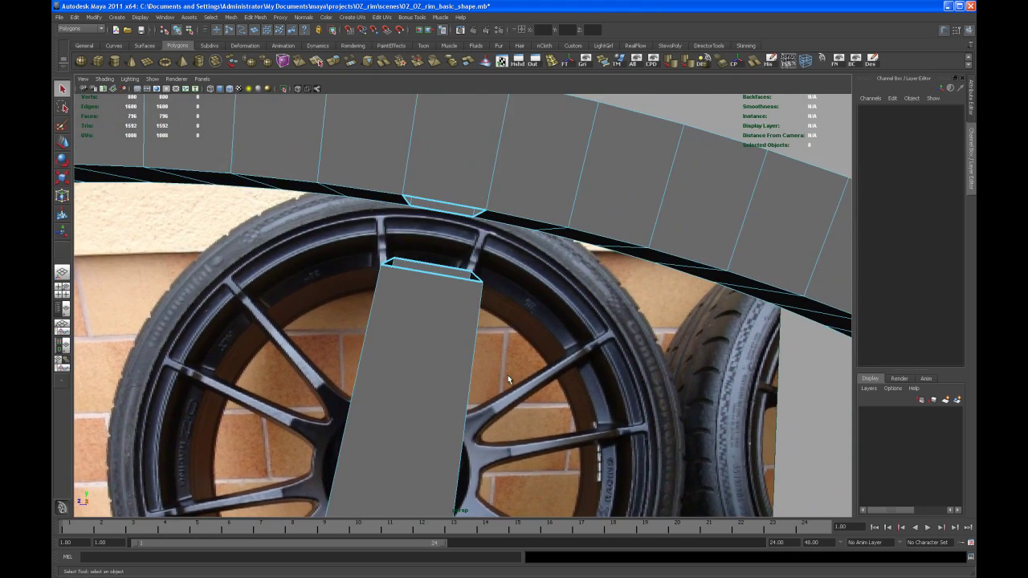
right_drag(460, 275, 490, 257)
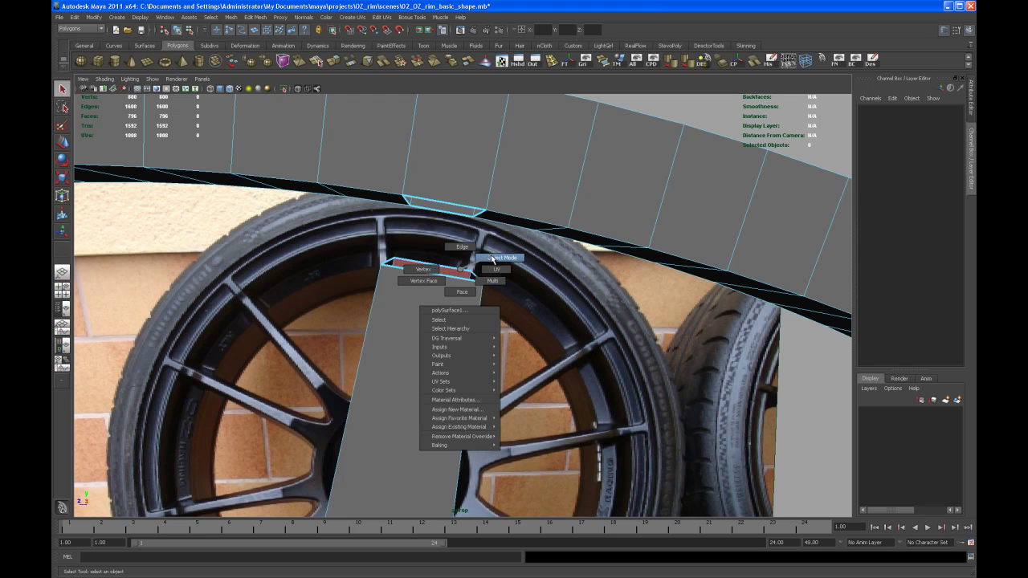
right_drag(492, 258, 444, 271)
alt+middle_drag(471, 267, 465, 264)
click(468, 269)
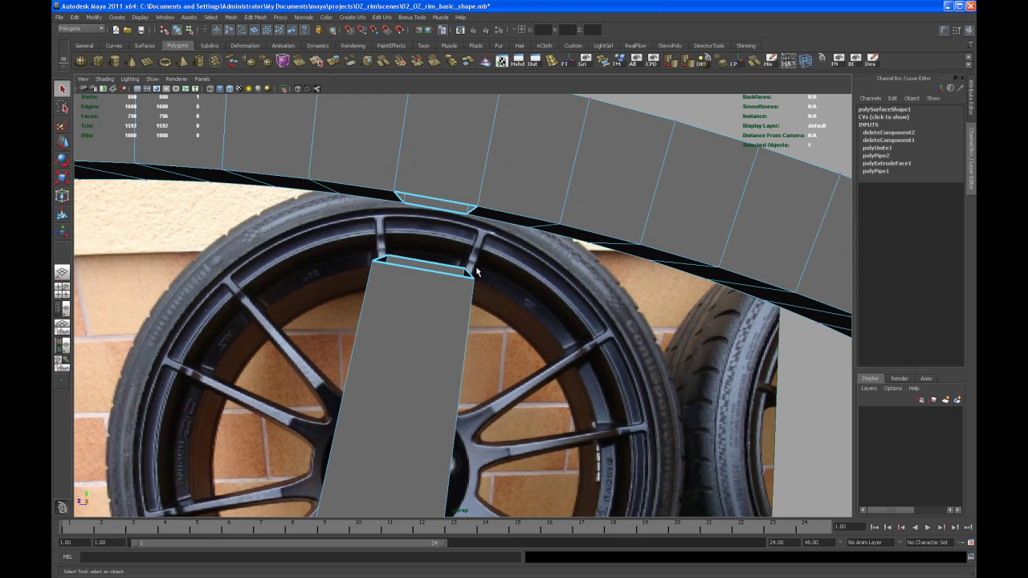
Step: Try to move the selected spoke vertex onto the matching corner of the ring's opening
key(w)
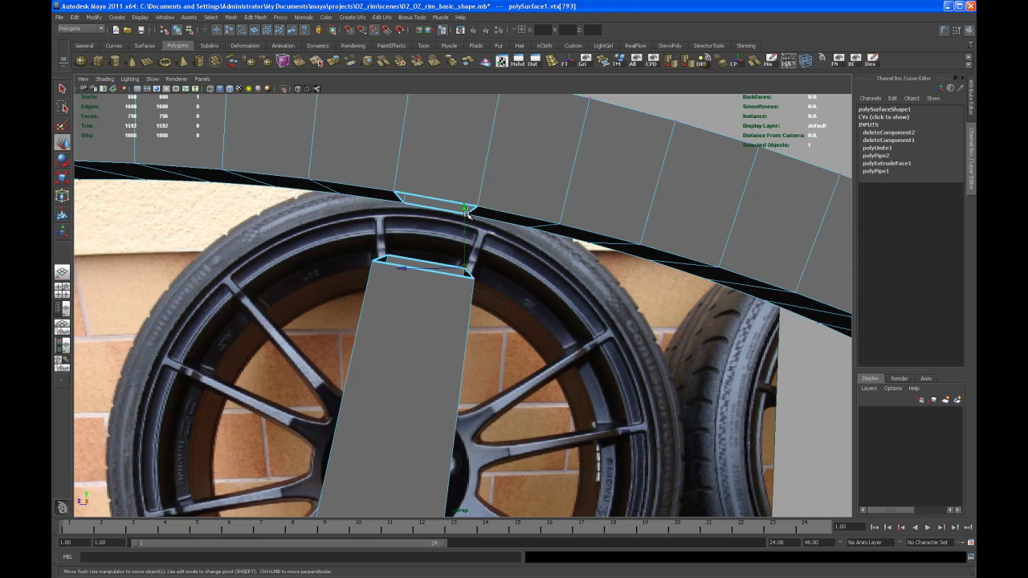
drag(467, 213, 473, 232)
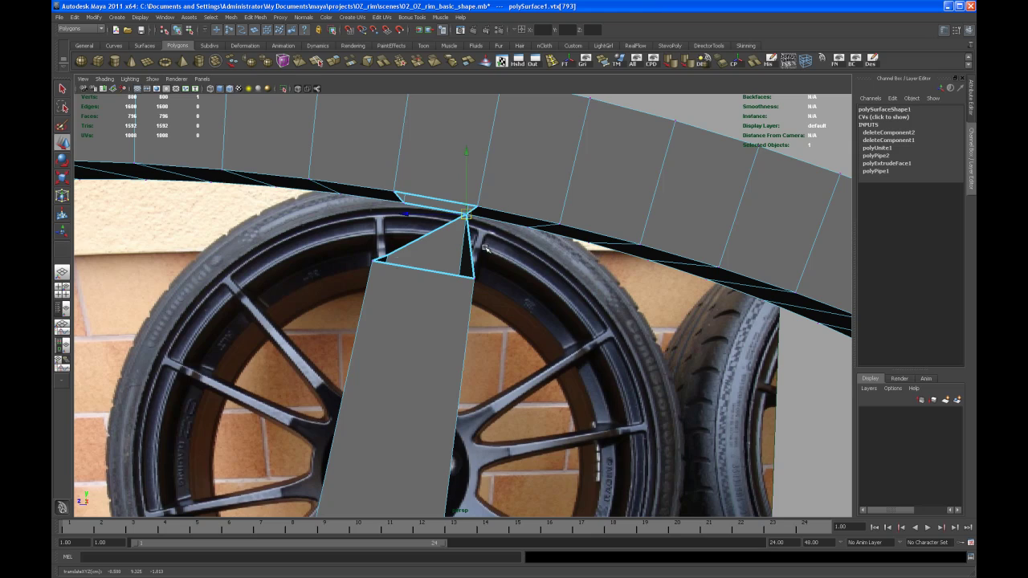
key(ctrl+z)
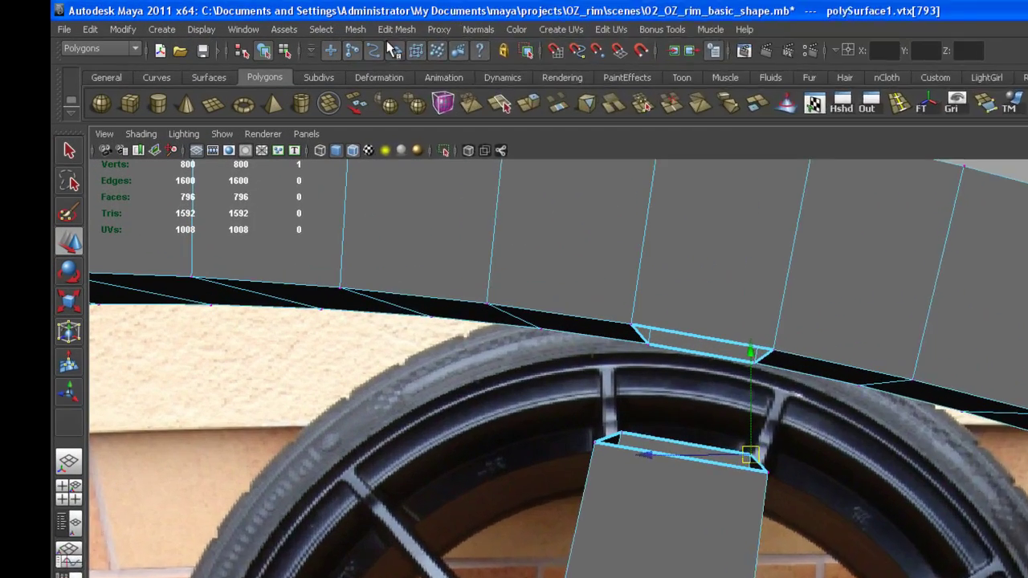
Step: Use the Merge Vertex Tool to merge the first spoke's four open-end corners onto the matching corners of the ring's opening
click(256, 17)
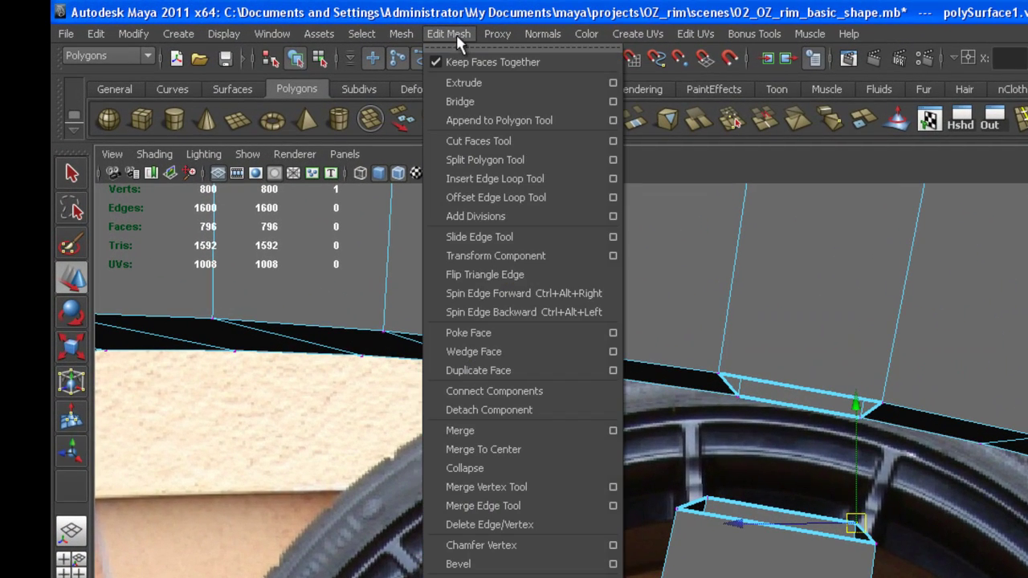
click(545, 488)
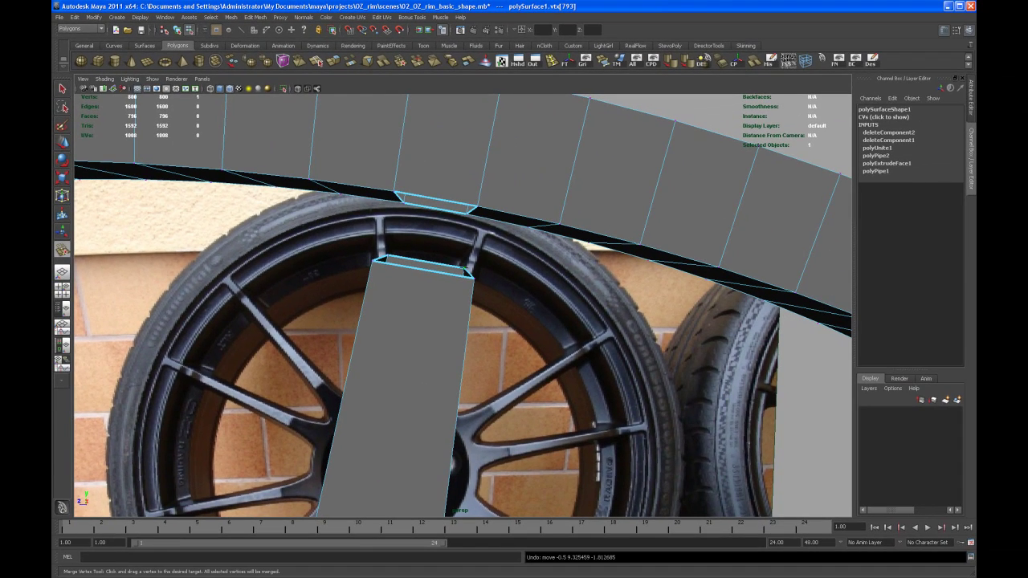
drag(463, 268, 464, 270)
drag(467, 214, 467, 212)
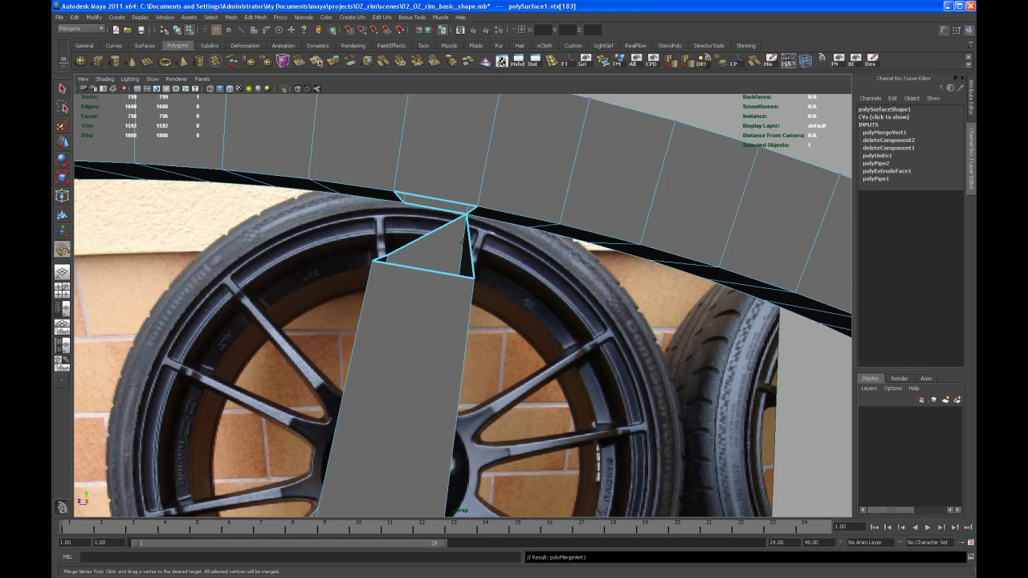
drag(387, 255, 387, 256)
drag(403, 203, 473, 277)
click(373, 259)
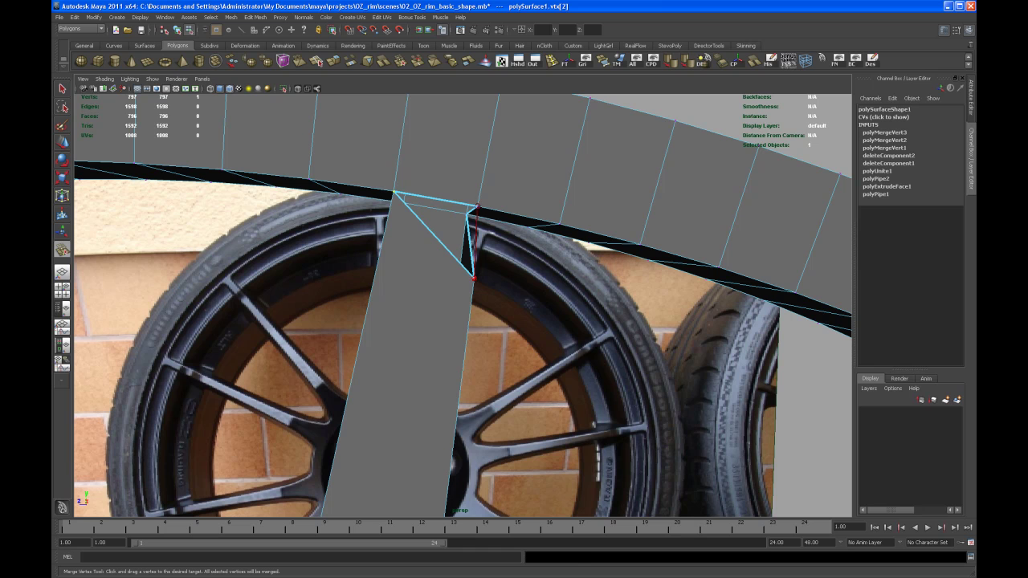
drag(477, 208, 477, 208)
Step: Merge the second spoke's four open-end corner vertices onto the matching corners of its opening in the outer ring
alt+middle_drag(737, 393, 500, 351)
alt+drag(500, 351, 384, 428)
alt+drag(594, 265, 493, 370)
drag(527, 335, 556, 261)
drag(428, 278, 504, 183)
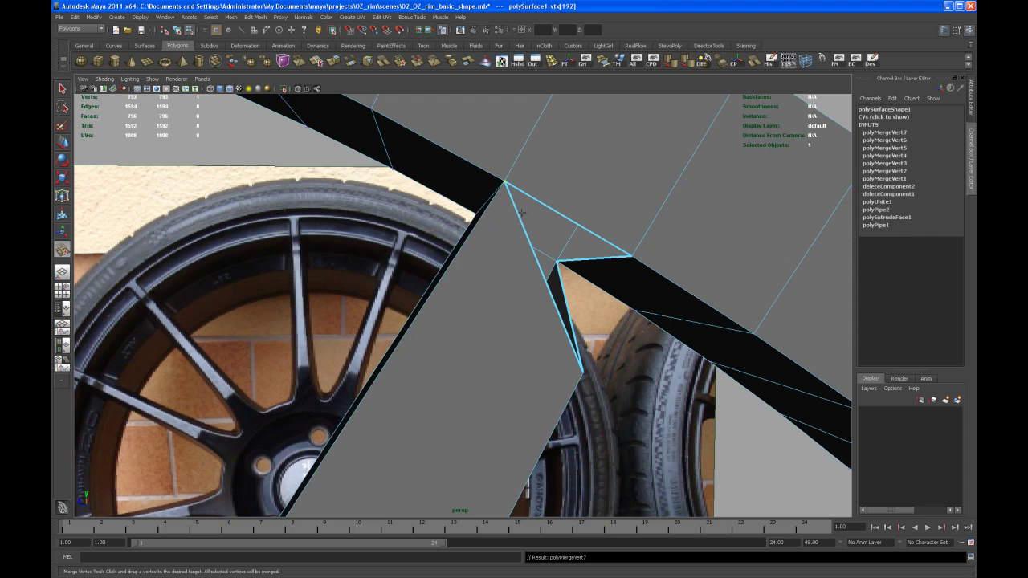
drag(583, 372, 630, 259)
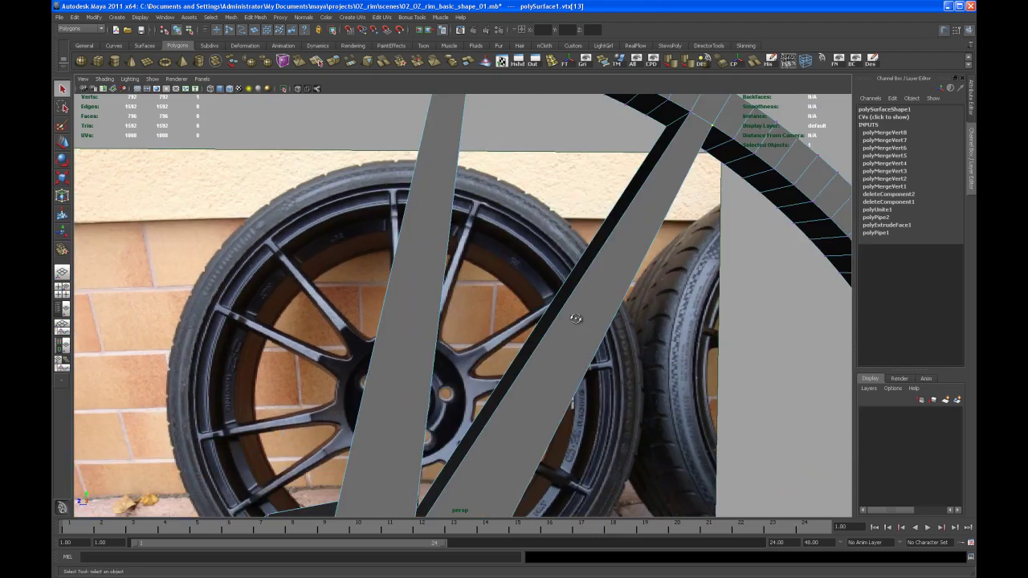
Step: Select the full loop of faces around the outer side of the outer ring
alt+drag(576, 318, 523, 368)
alt+right_drag(523, 365, 509, 235)
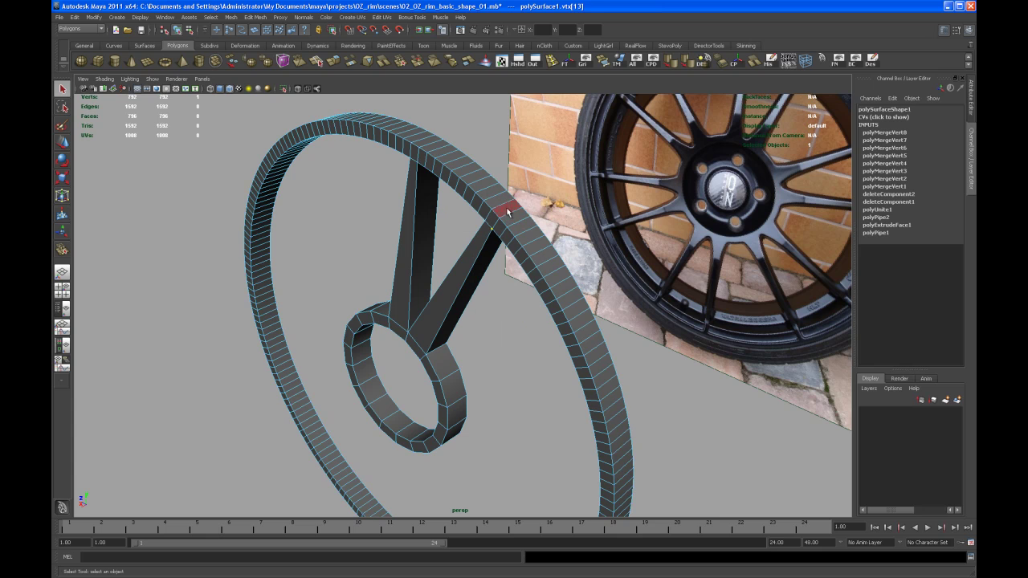
click(507, 211)
scroll(523, 215, up, 3)
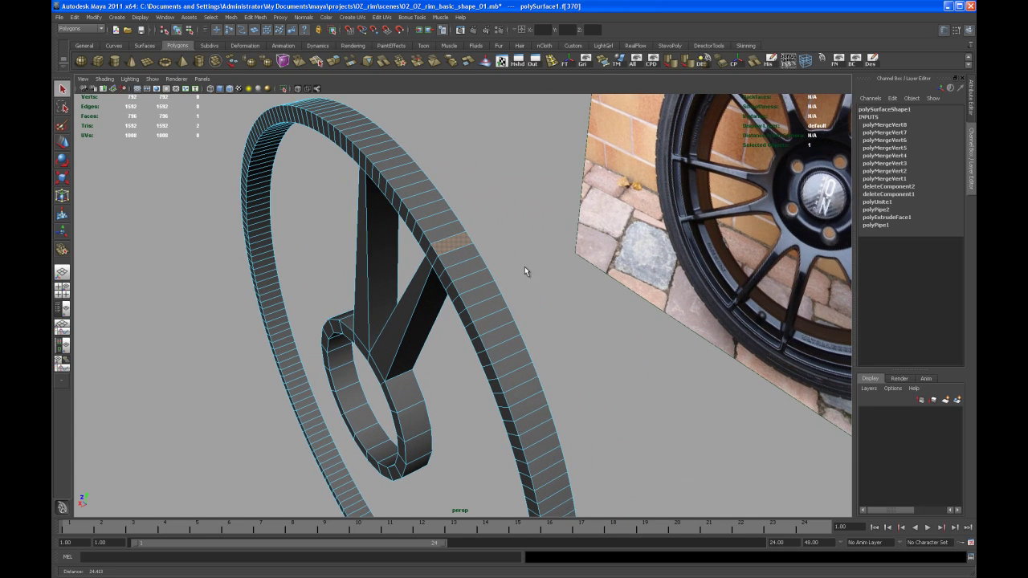
alt+drag(525, 271, 504, 243)
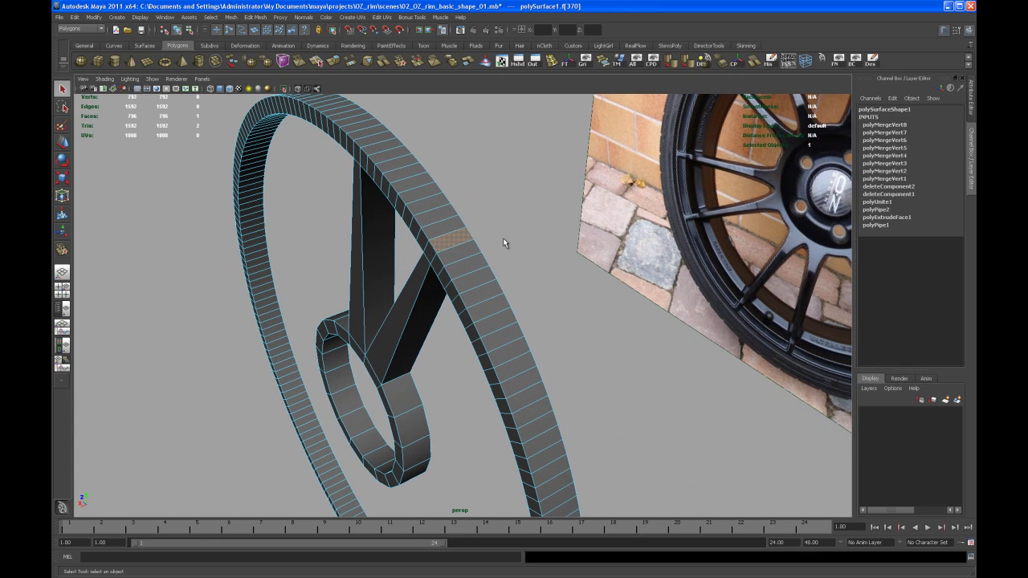
shift+double_click(462, 254)
alt+drag(463, 254, 542, 336)
alt+middle_drag(541, 336, 547, 357)
alt+right_drag(503, 359, 526, 367)
alt+drag(526, 367, 650, 265)
alt+drag(620, 300, 642, 261)
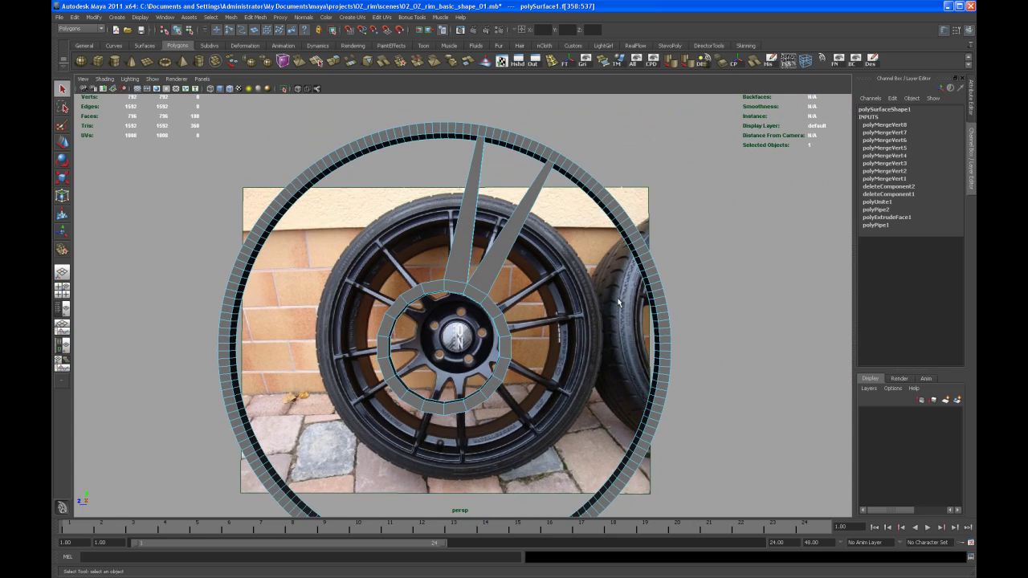
alt+drag(608, 314, 556, 356)
Step: Try to scale the ring's outer face loop slightly outward in Y and Z only
key(r)
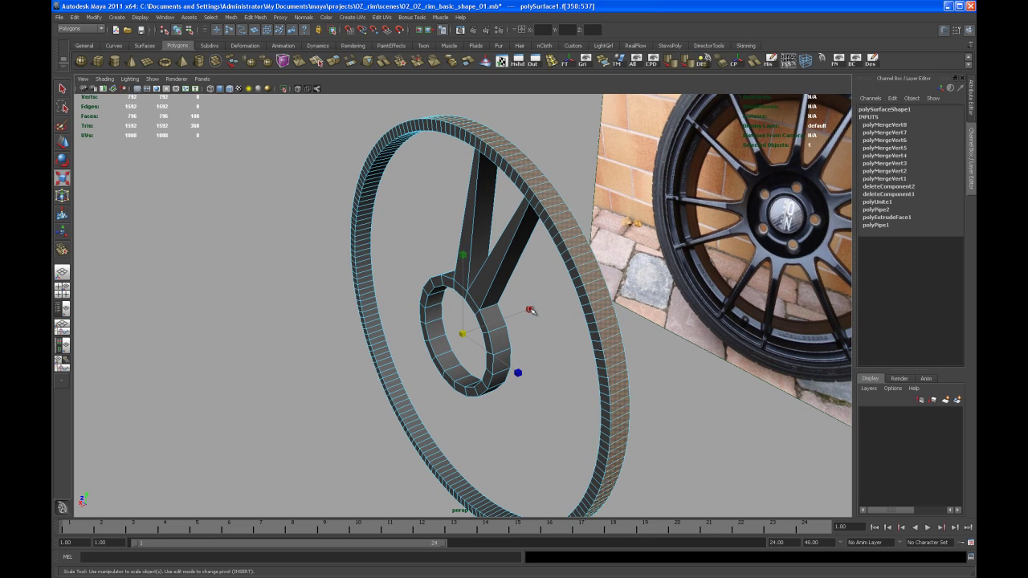
drag(535, 308, 547, 310)
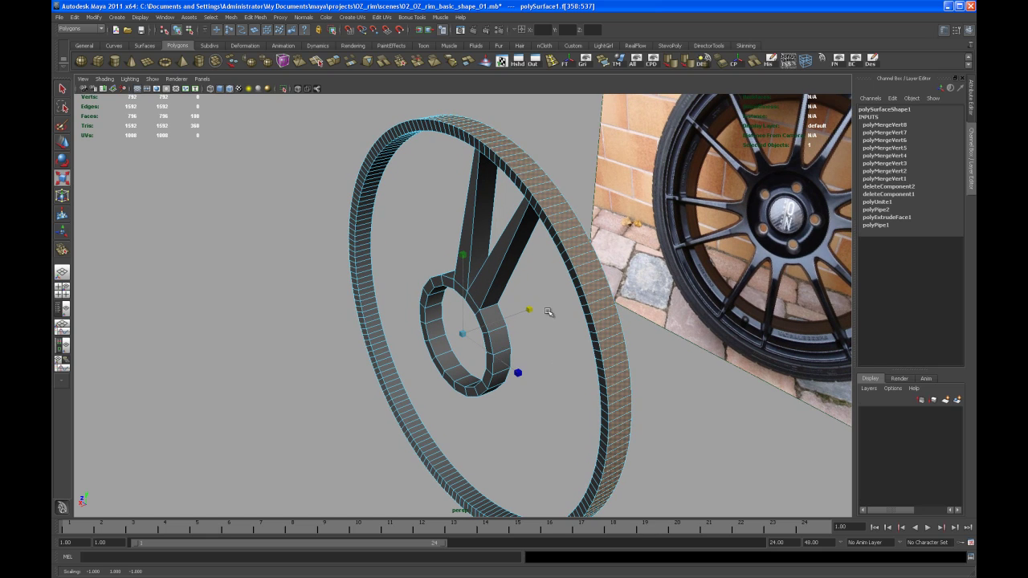
key(ctrl+z)
alt+drag(574, 357, 588, 358)
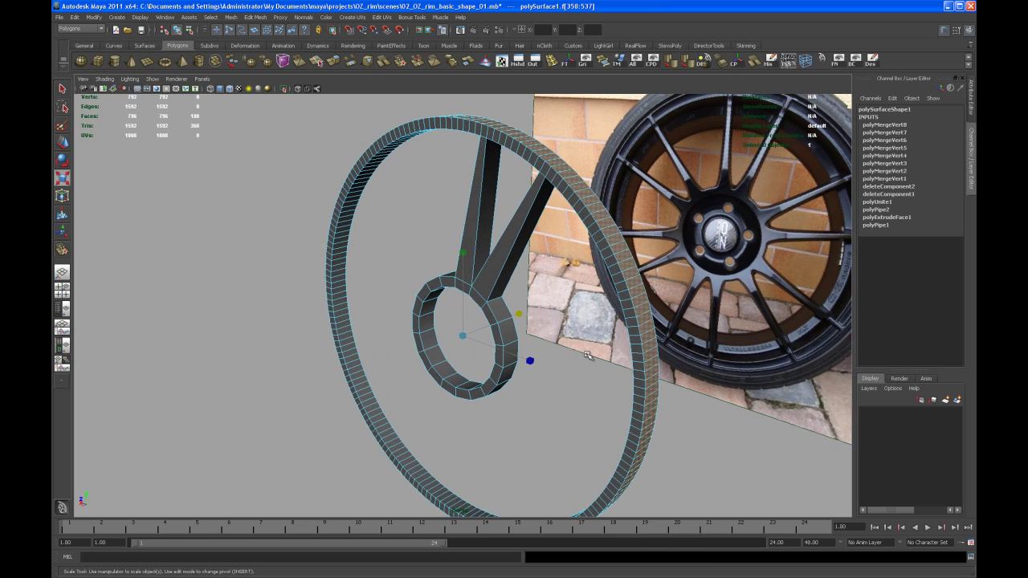
Step: Scale the ring's outer face loop slightly outward in Y and Z, matching the rim edge of the reference photo in the side view
key(space)
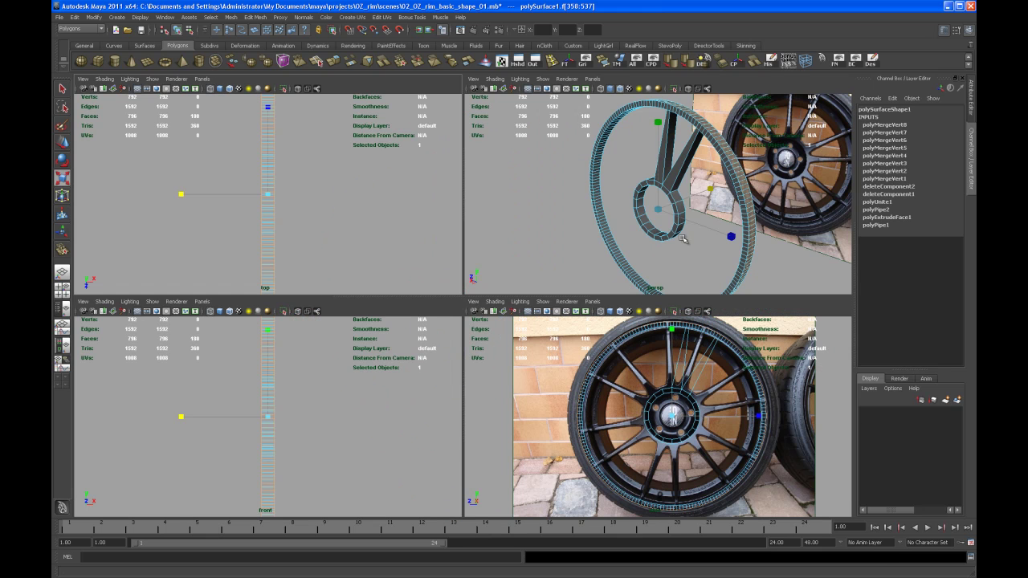
alt+middle_drag(685, 241, 635, 235)
alt+right_drag(636, 235, 643, 264)
alt+middle_drag(692, 224, 683, 237)
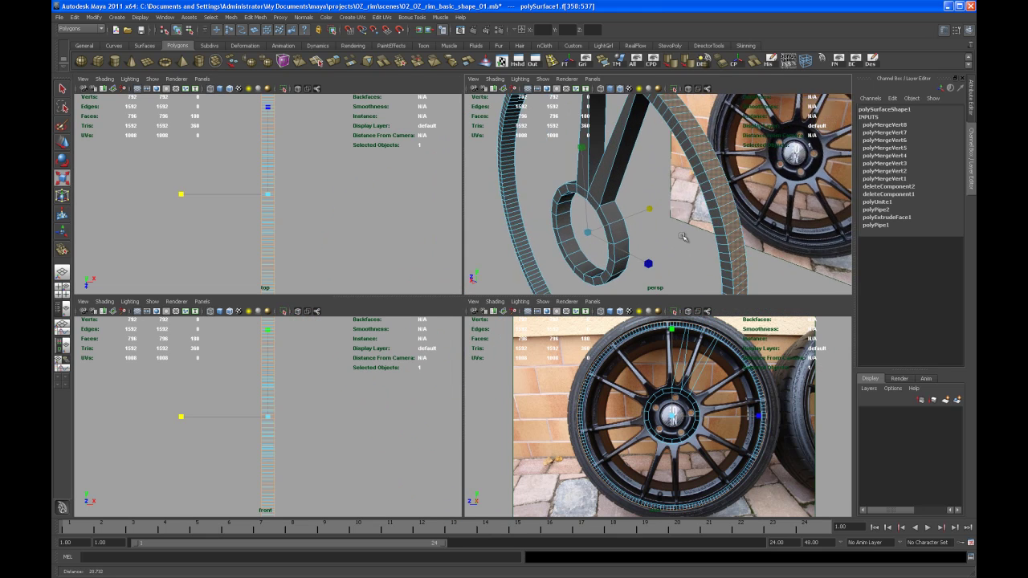
alt+right_drag(684, 237, 692, 245)
alt+middle_drag(693, 246, 699, 234)
alt+middle_drag(722, 365, 704, 392)
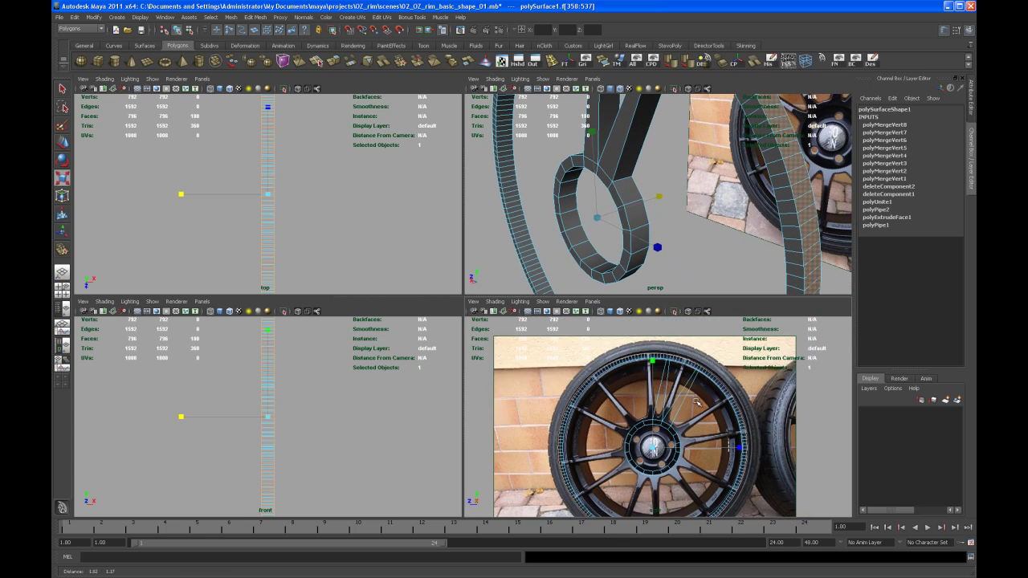
alt+right_drag(704, 392, 748, 393)
alt+middle_drag(748, 393, 709, 439)
alt+right_drag(709, 438, 731, 441)
alt+middle_drag(675, 360, 671, 451)
mouse_move(671, 452)
alt+right_down()
mouse_move(708, 445)
mouse_move(683, 450)
alt+right_up()
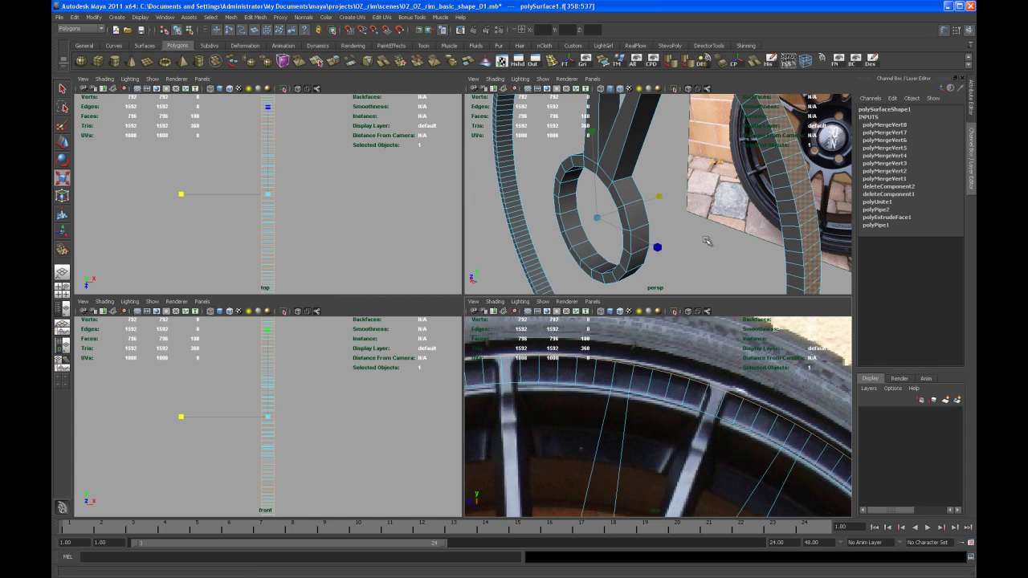
alt+drag(708, 230, 703, 224)
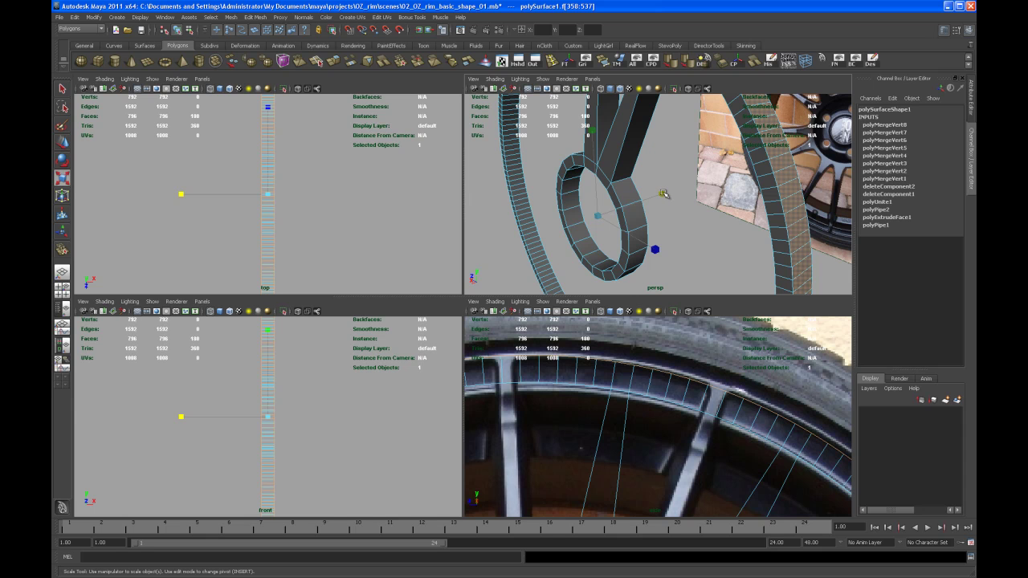
click(662, 193)
ctrl+drag(663, 193, 663, 193)
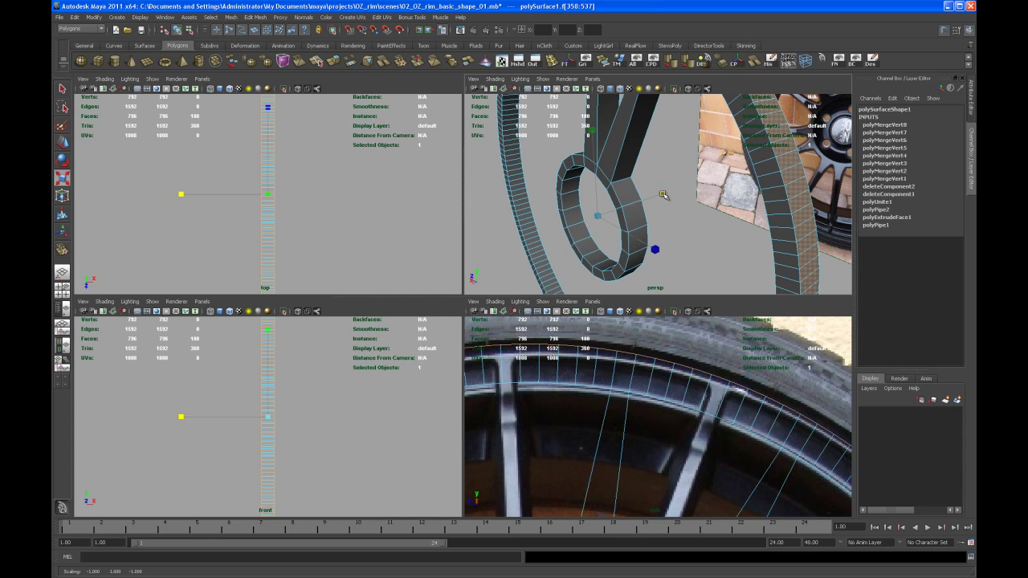
drag(662, 194, 664, 195)
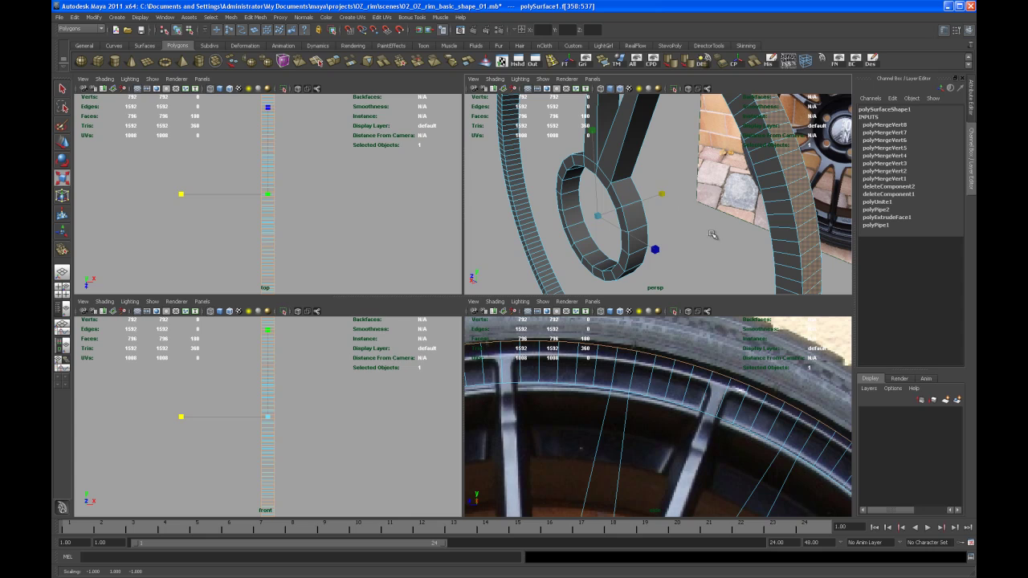
Step: Return to the single perspective view and clear the face selection
key(space)
alt+right_drag(691, 222, 499, 233)
alt+drag(499, 232, 536, 378)
key(q)
click(546, 378)
alt+middle_drag(536, 378, 536, 412)
alt+right_drag(536, 412, 571, 444)
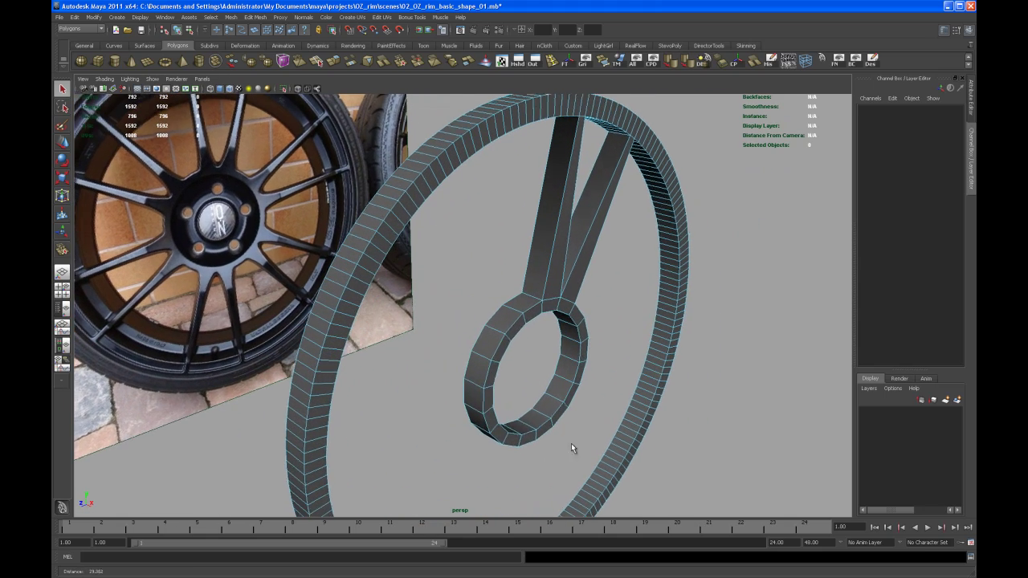
Step: Switch the mesh to edge mode and split the edge ring starting from the hub's edge at the base of the first spoke
right_drag(517, 306, 516, 281)
click(517, 312)
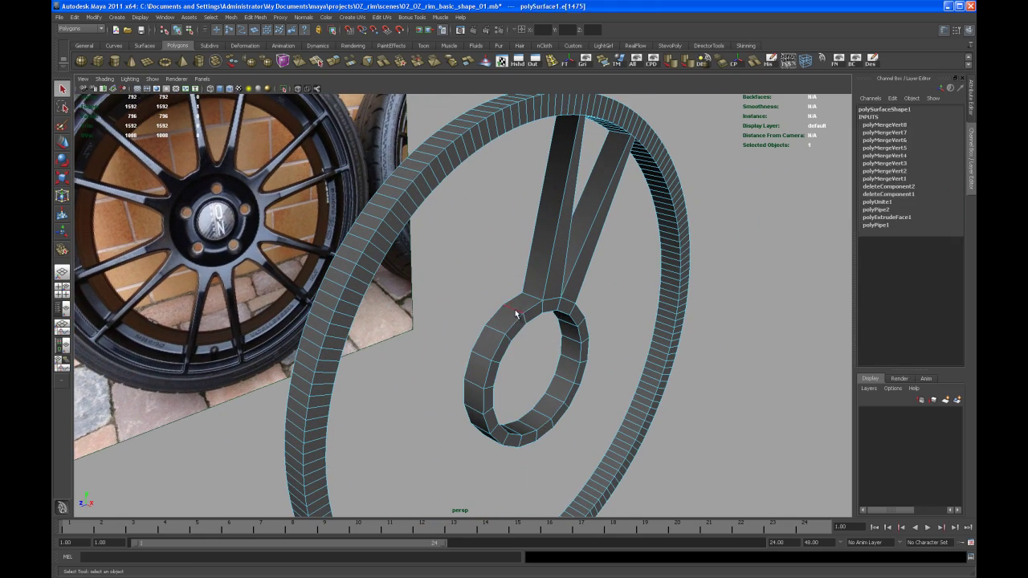
click(616, 302)
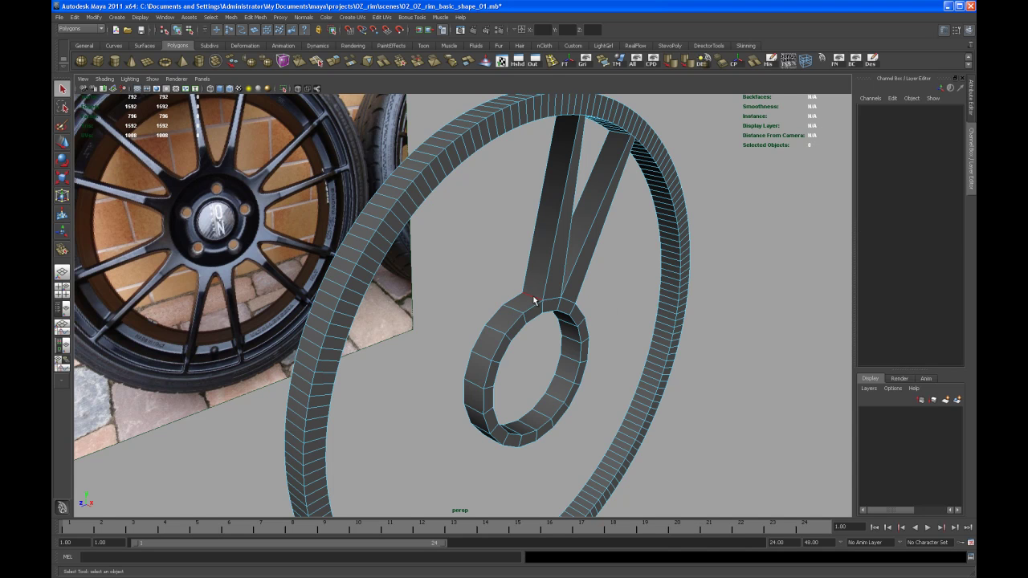
click(534, 301)
alt+drag(534, 300, 567, 251)
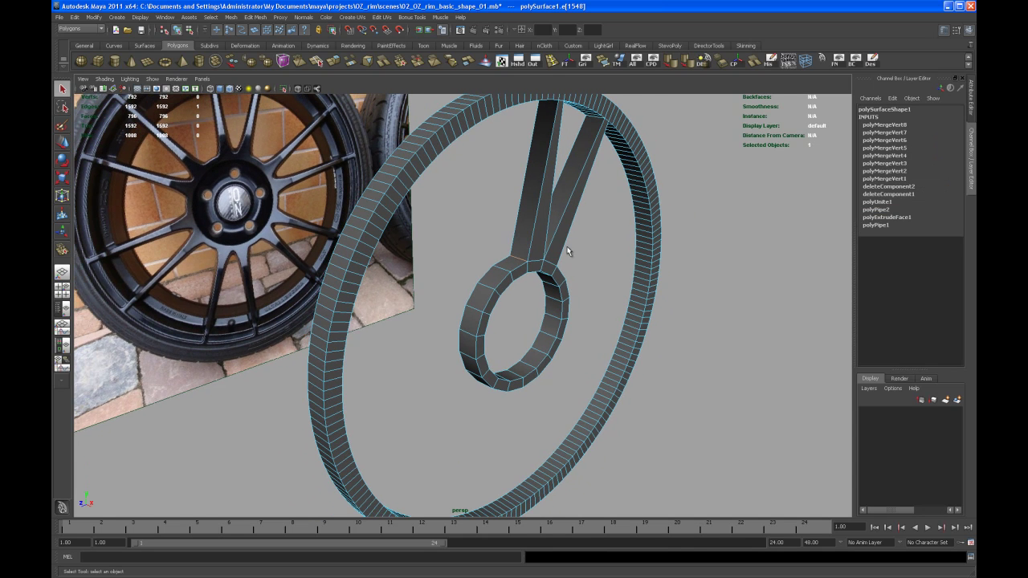
ctrl+right_click(518, 261)
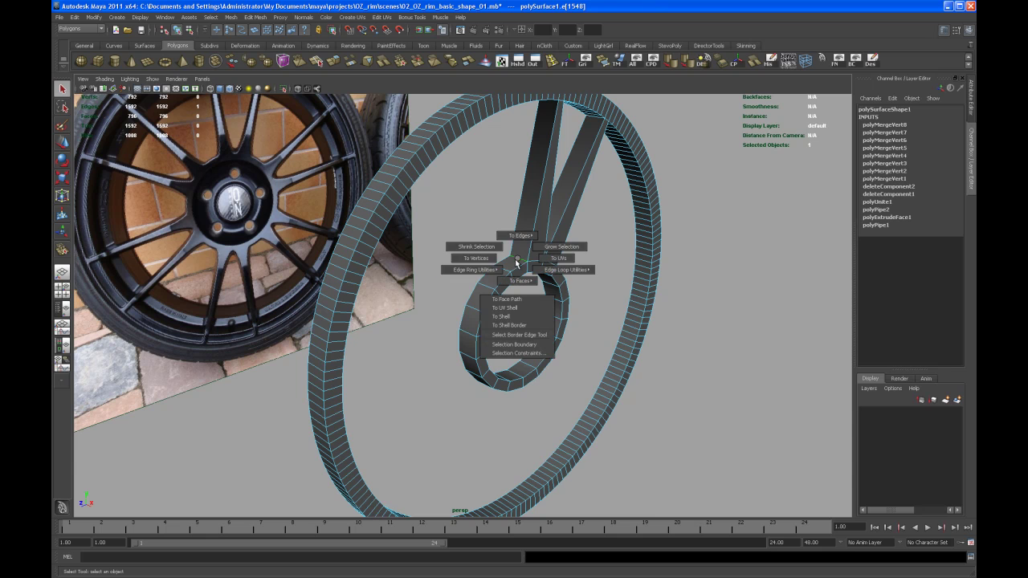
right_drag(517, 261, 528, 286)
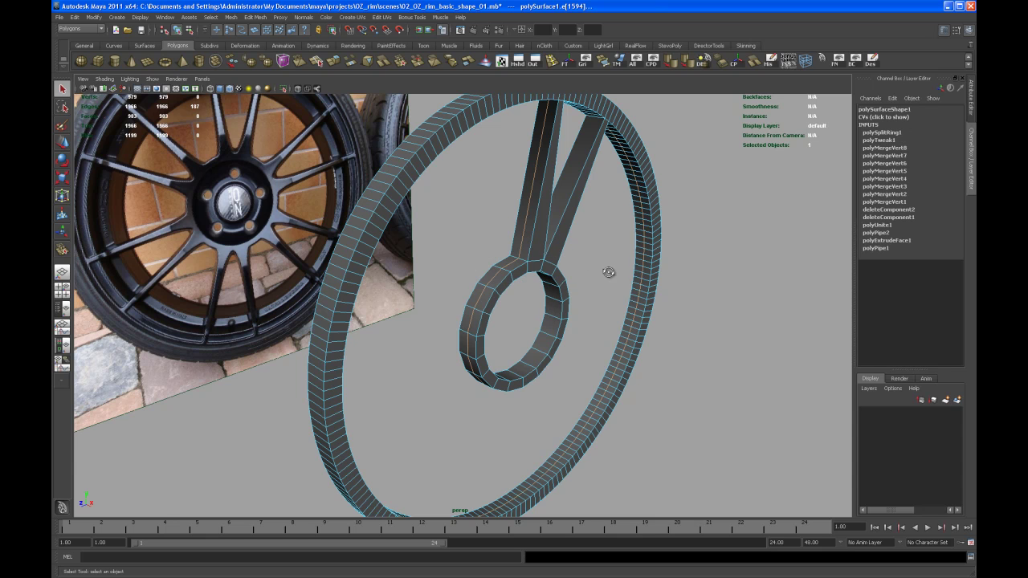
alt+drag(607, 273, 542, 256)
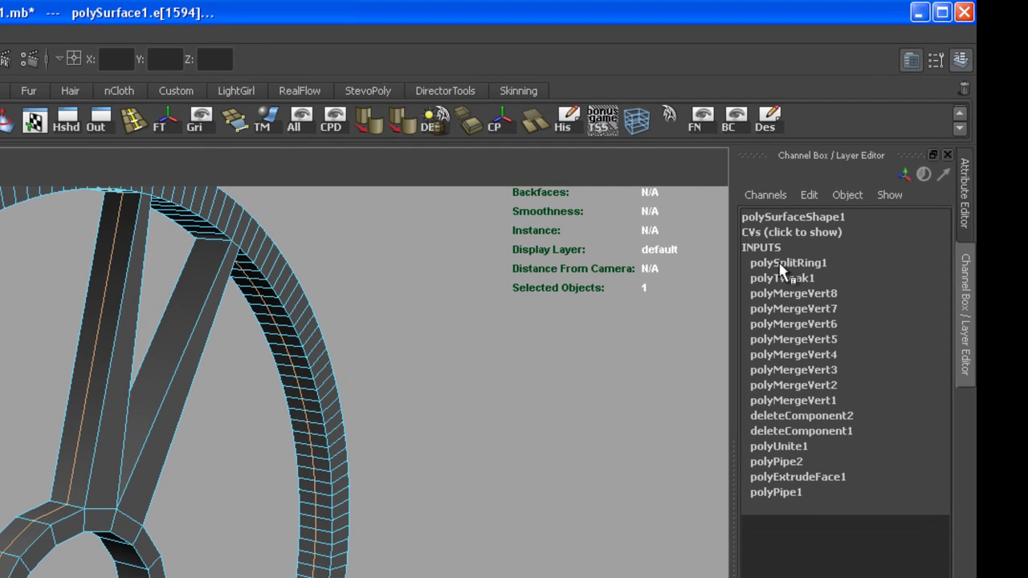
Step: Set the split type of the polySplitRing1 edge split to Multi
click(789, 264)
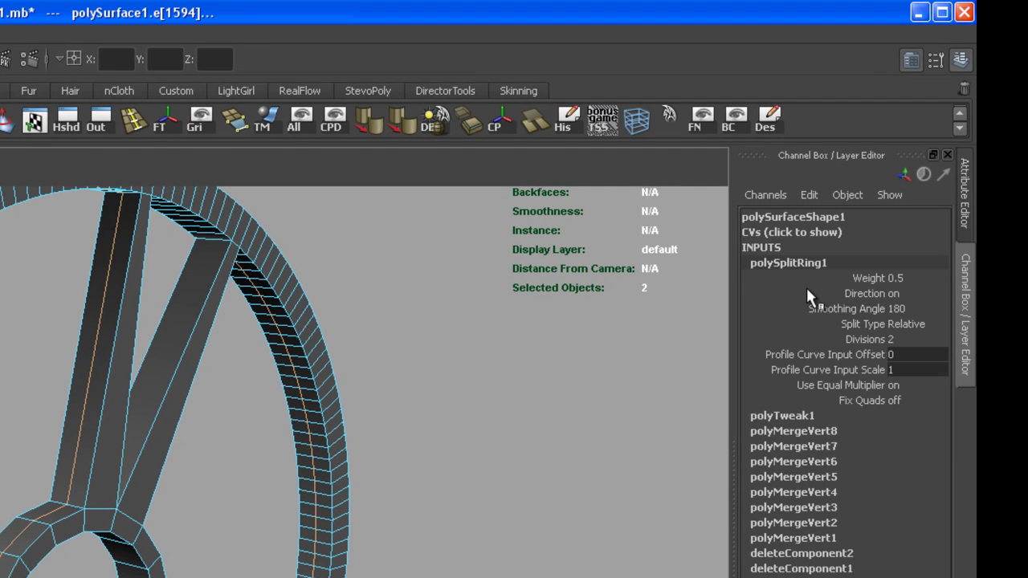
click(902, 322)
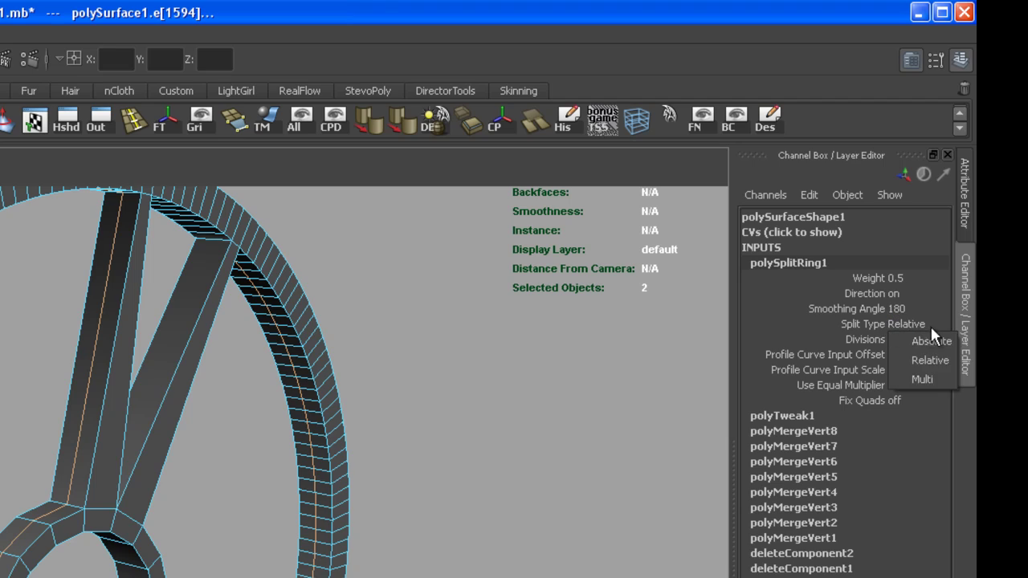
click(924, 378)
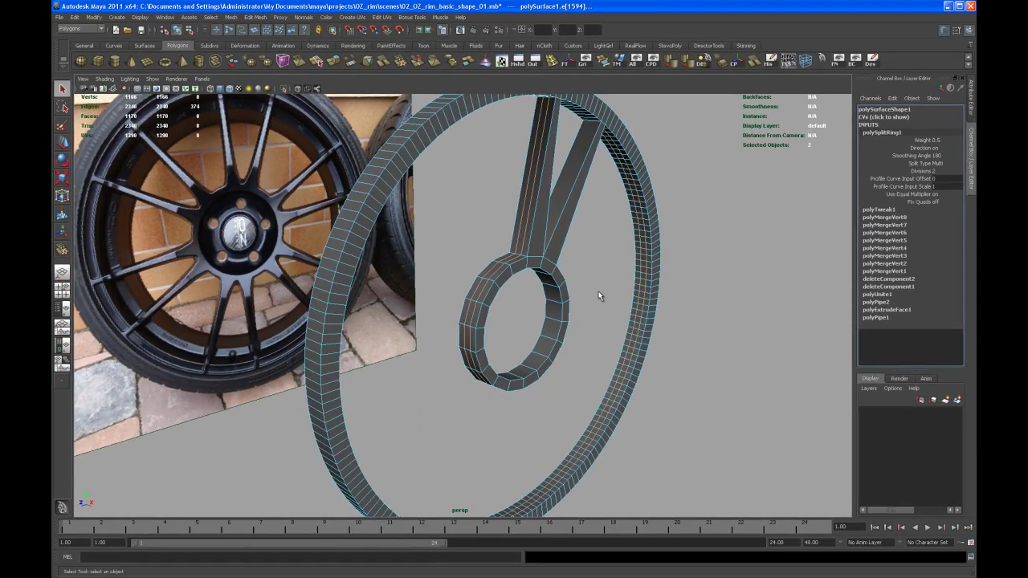
Step: Split the edge ring on the outer ring's inner side between the two spokes and set its split type to Multi
alt+drag(599, 296, 594, 321)
click(565, 205)
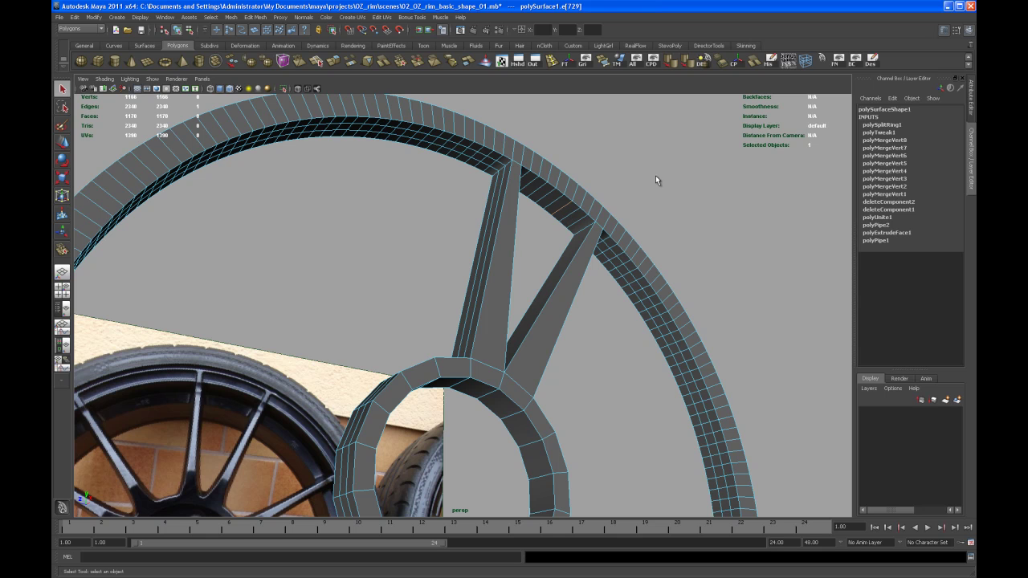
key(g)
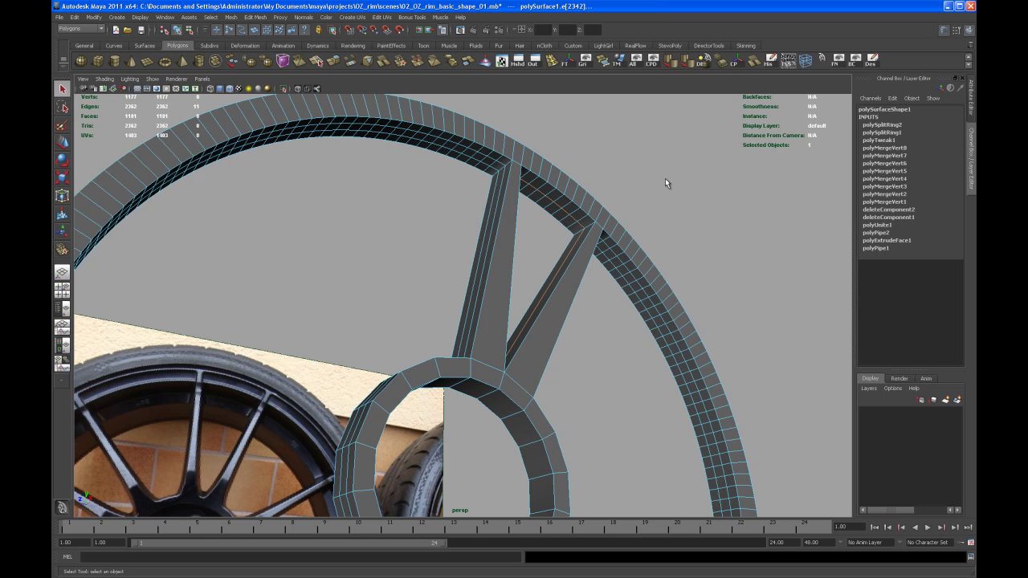
alt+drag(677, 187, 684, 201)
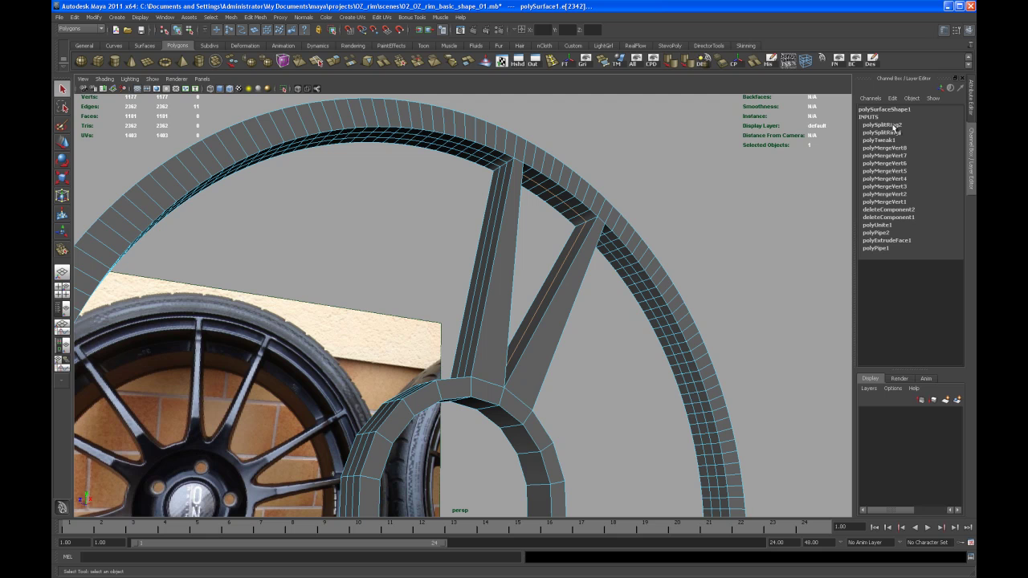
click(887, 125)
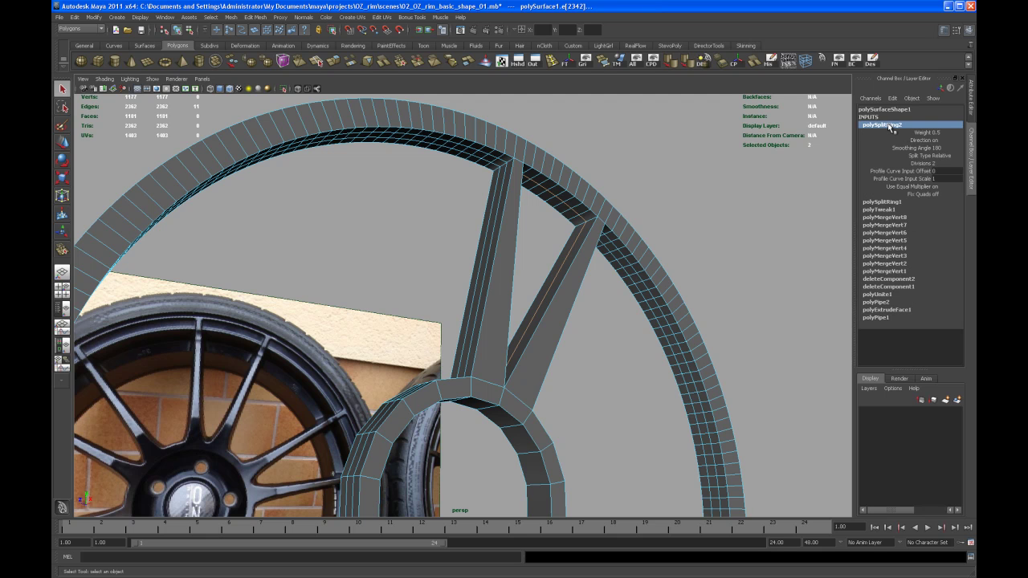
click(940, 155)
click(951, 184)
alt+drag(626, 382, 682, 360)
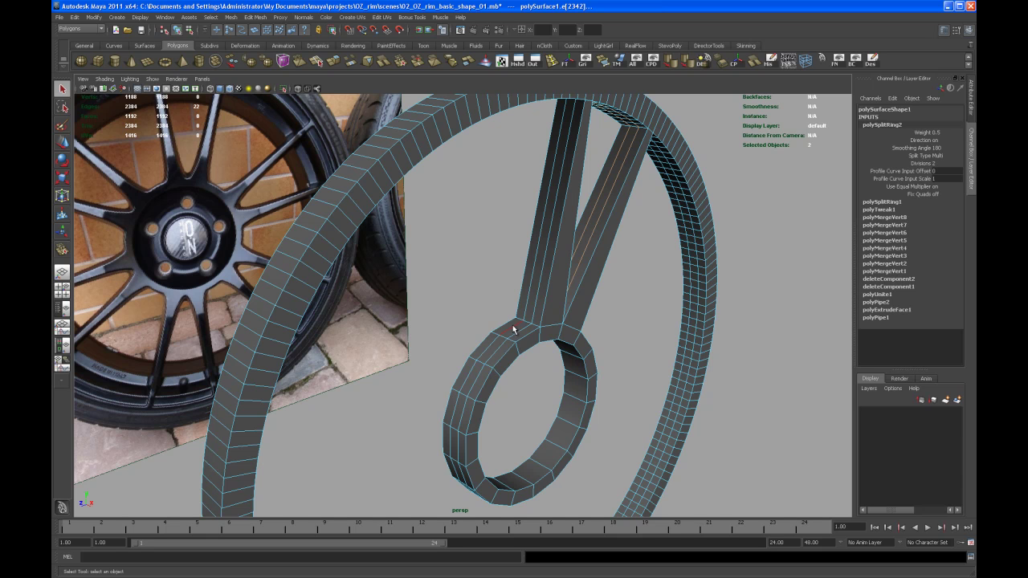
Step: Add the hub's new edge loops to the selection and scale the selected loops apart along the X axis toward the mesh's outer edges
shift+click(515, 328)
alt+drag(642, 346, 615, 328)
key(r)
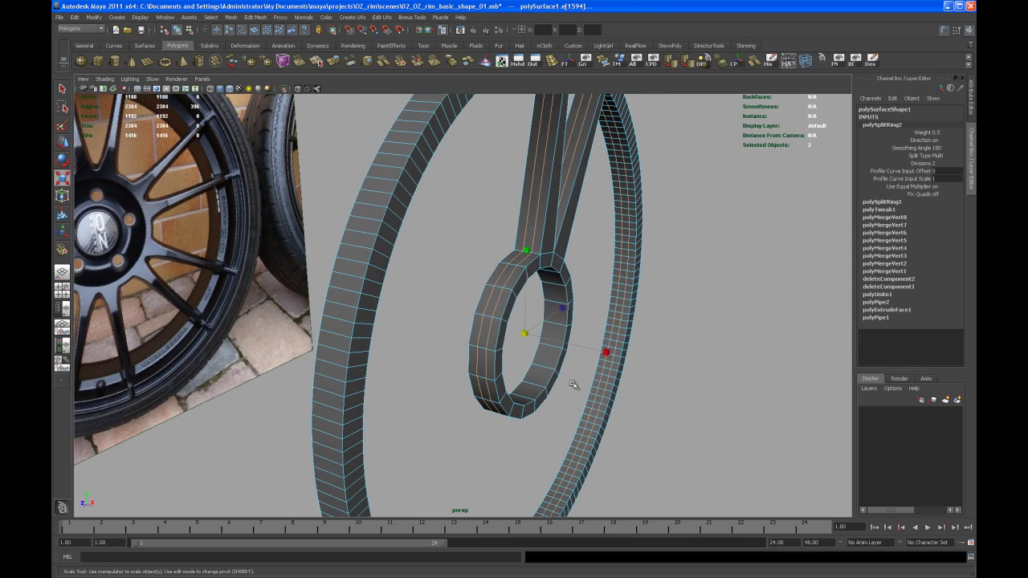
alt+drag(576, 385, 535, 383)
alt+right_drag(534, 383, 567, 388)
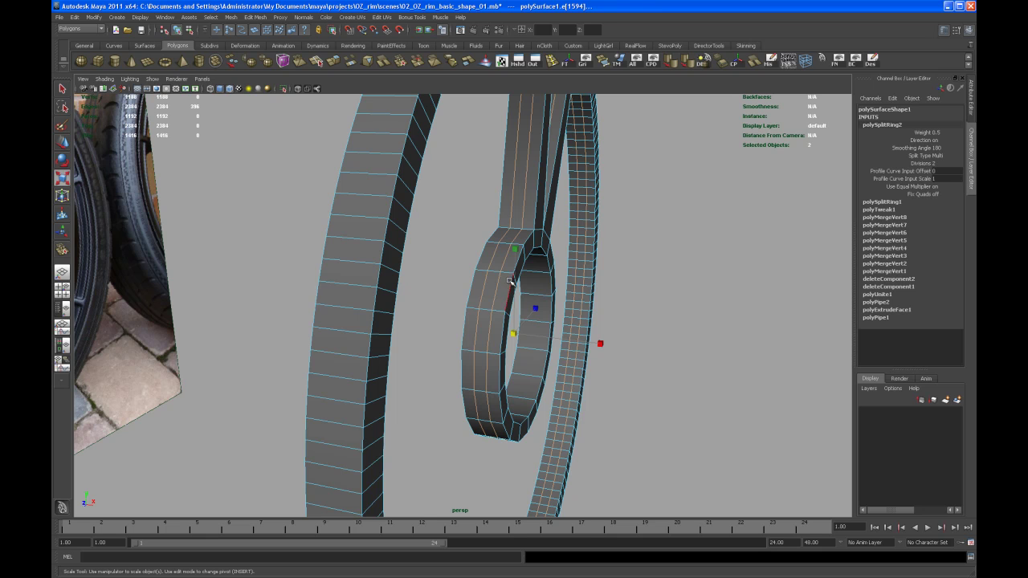
drag(601, 345, 683, 361)
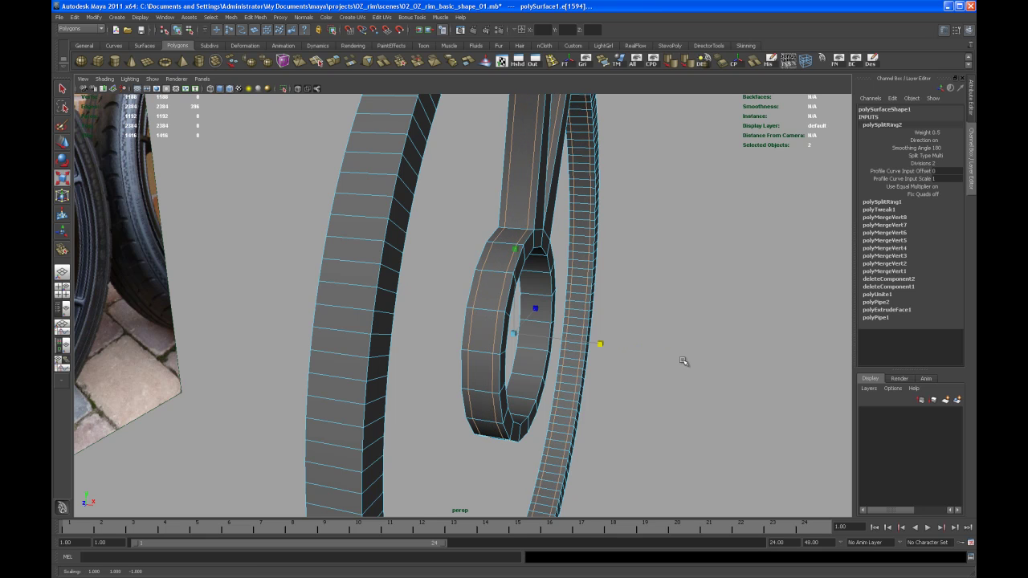
drag(601, 343, 584, 301)
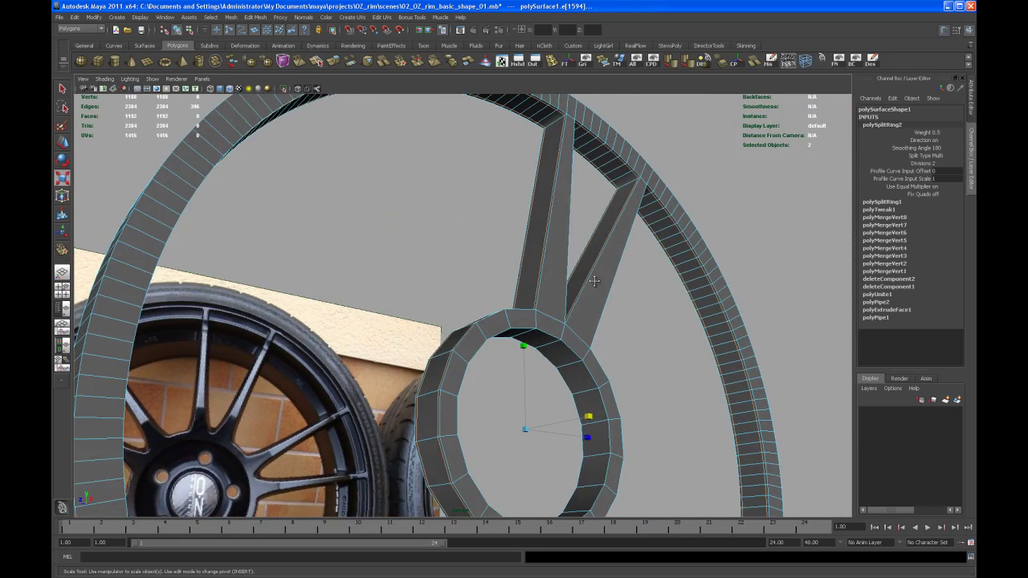
Step: Display the rim as a smooth mesh preview, clear the edge selection and return to object mode
alt+middle_drag(594, 281, 612, 346)
alt+right_drag(612, 346, 579, 344)
alt+drag(580, 344, 635, 326)
alt+middle_drag(635, 326, 623, 292)
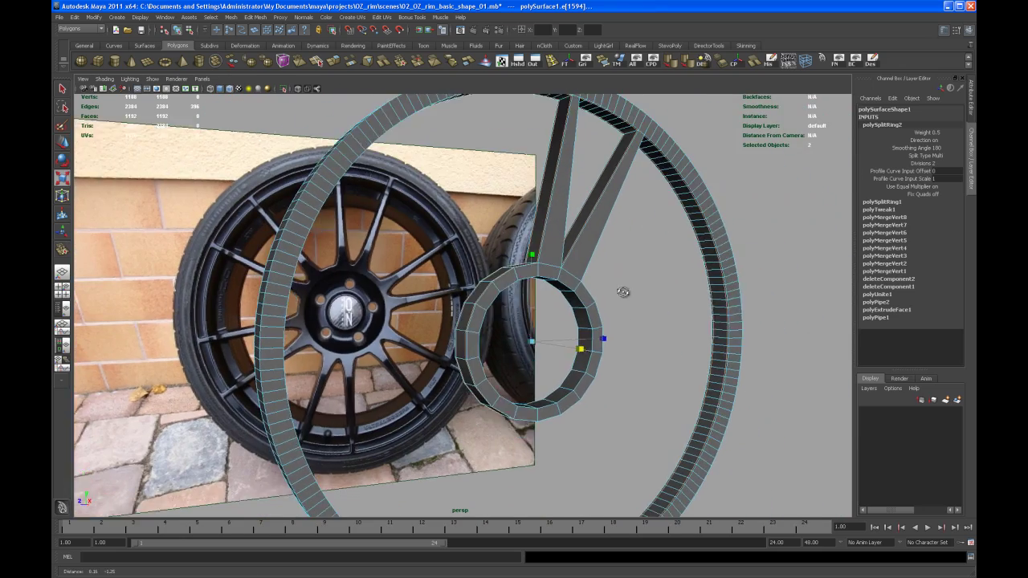
mouse_move(623, 292)
alt+mouse_down()
mouse_move(633, 307)
mouse_move(615, 292)
mouse_move(631, 289)
mouse_move(619, 311)
mouse_move(618, 294)
alt+mouse_up()
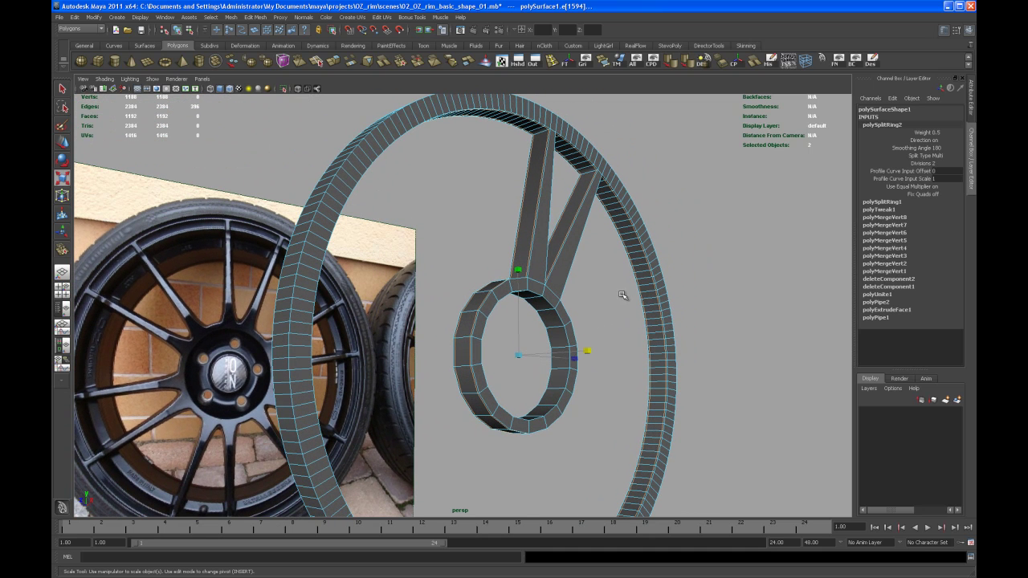
key(3)
click(614, 299)
alt+drag(613, 299, 585, 280)
right_click(568, 274)
right_drag(568, 273, 592, 272)
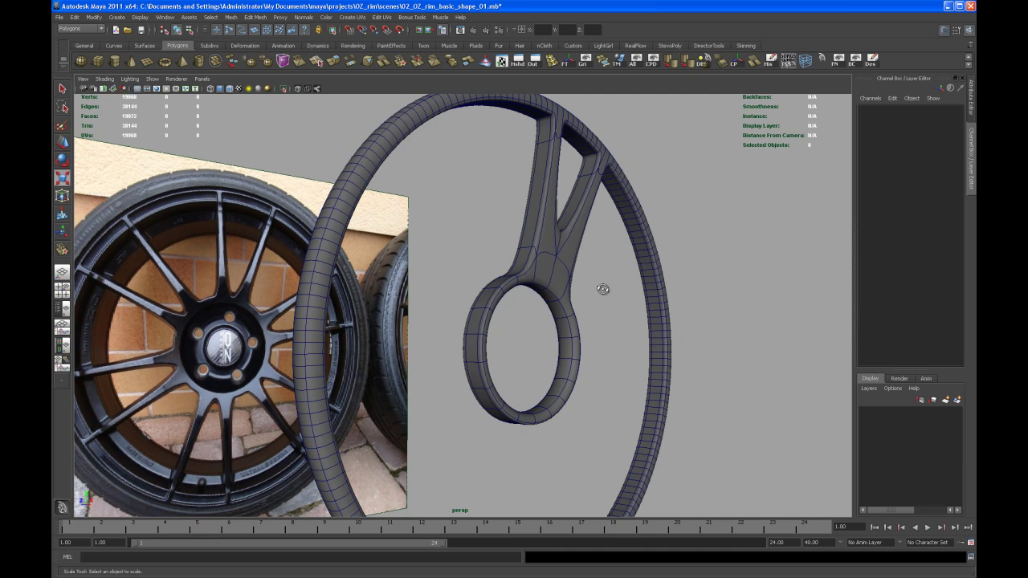
alt+drag(604, 289, 608, 286)
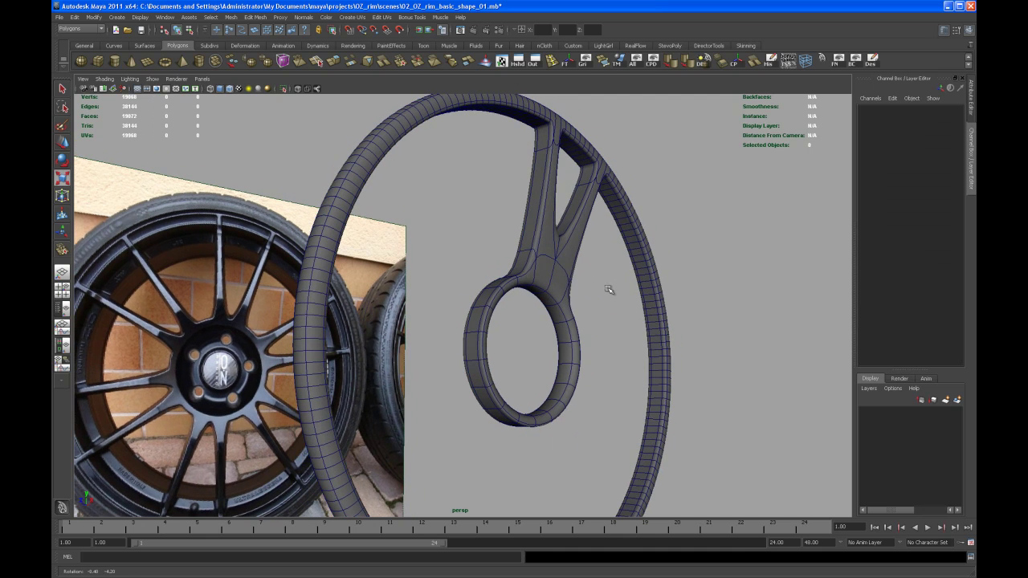
Step: Hide the wireframe on the shaded model and examine the smoothed spokes, hub and outer ring from several angles
click(229, 88)
mouse_move(514, 206)
alt+mouse_down()
mouse_move(570, 313)
mouse_move(585, 268)
mouse_move(608, 257)
mouse_move(581, 257)
mouse_move(571, 239)
mouse_move(585, 257)
alt+mouse_up()
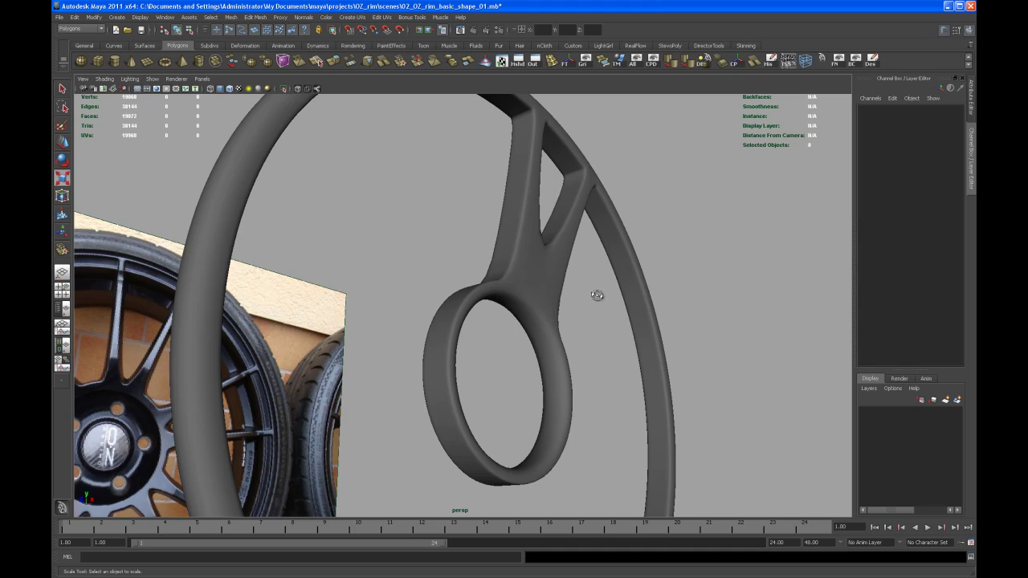
alt+drag(597, 295, 547, 303)
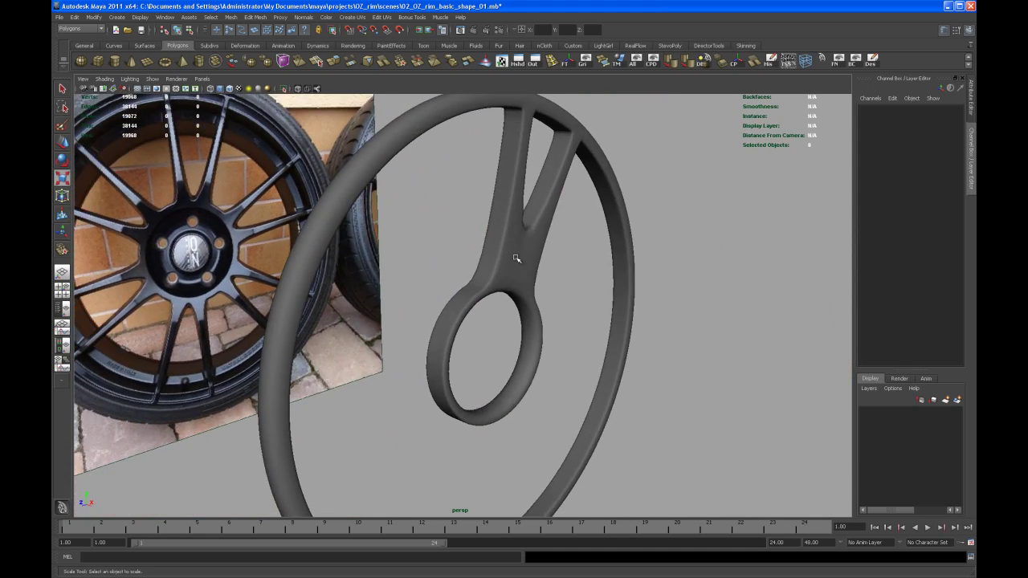
Step: Select the rim mesh, return it to its unsmoothed display and activate the Select Tool
click(516, 258)
alt+drag(515, 258, 562, 355)
key(q)
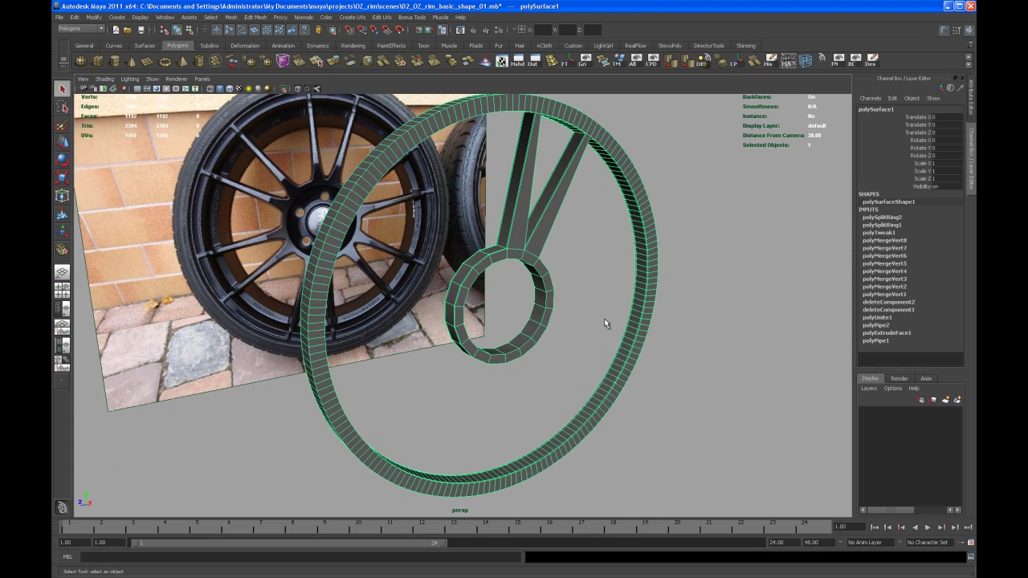